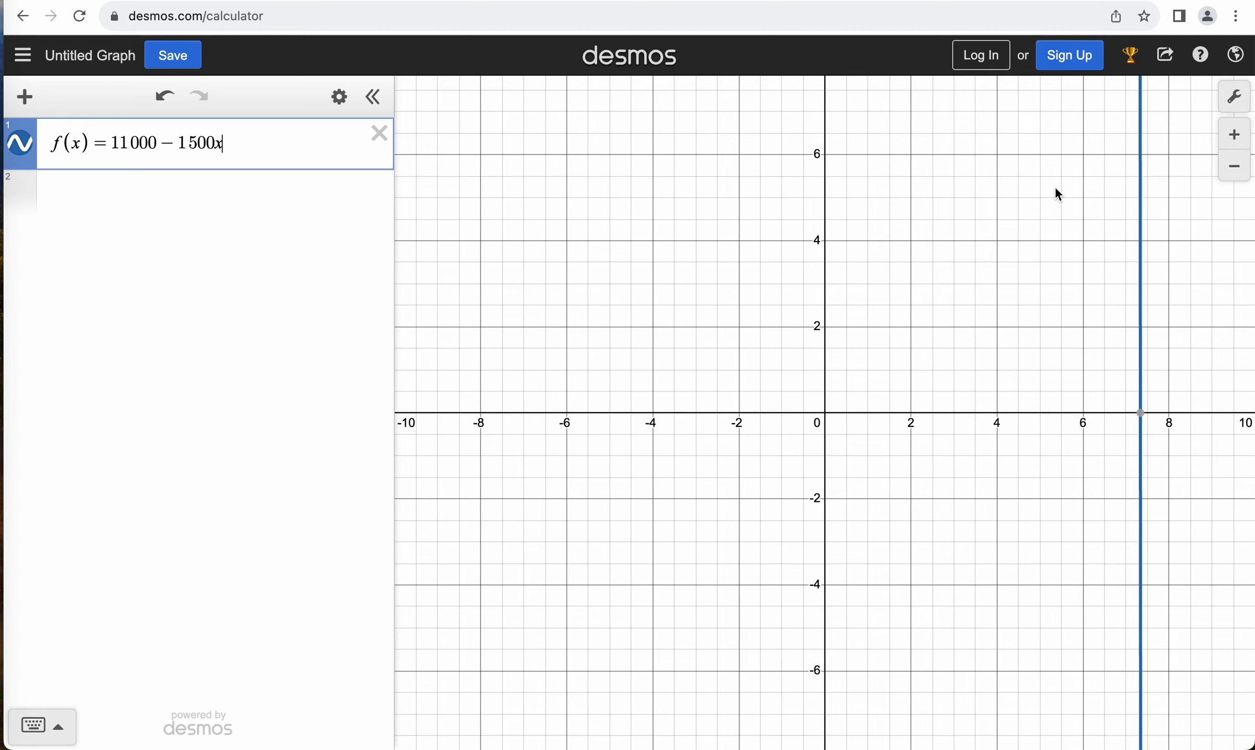
Step: Insert a table above the function expression and replace its second column heading with f(x₁)
left_click_drag(1055, 186, 723, 425)
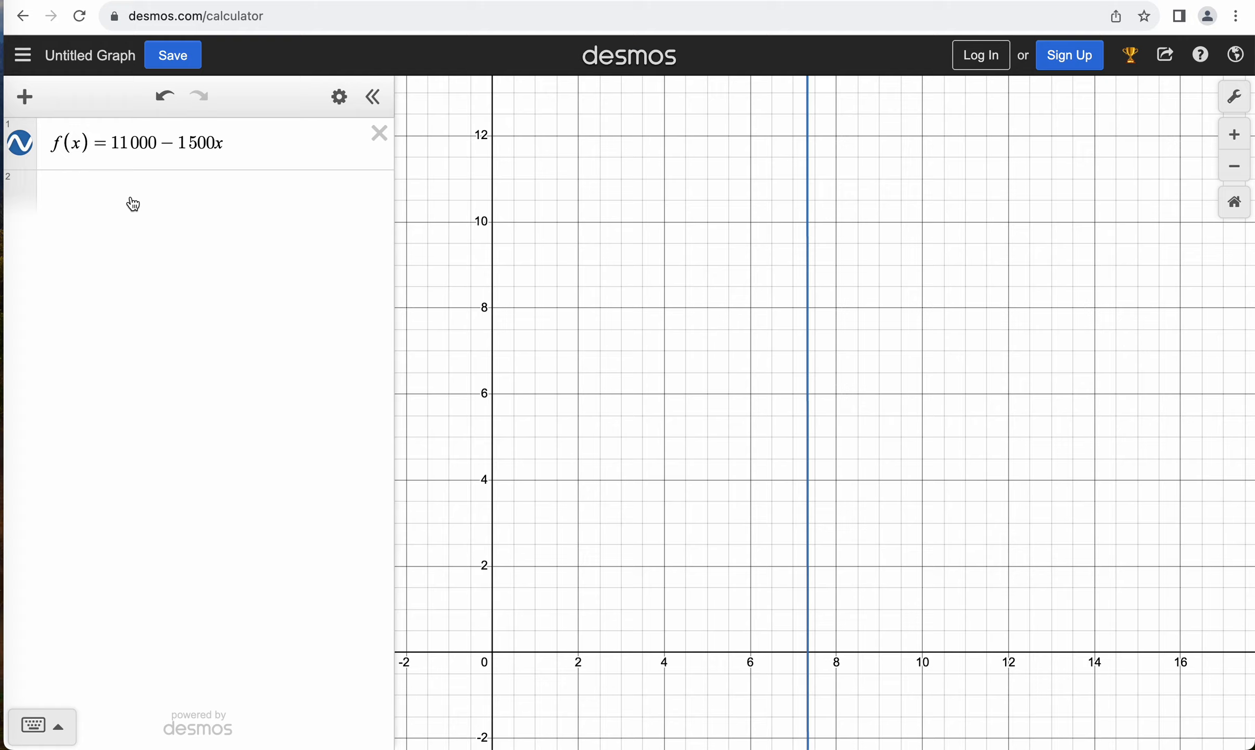
left_click(26, 105)
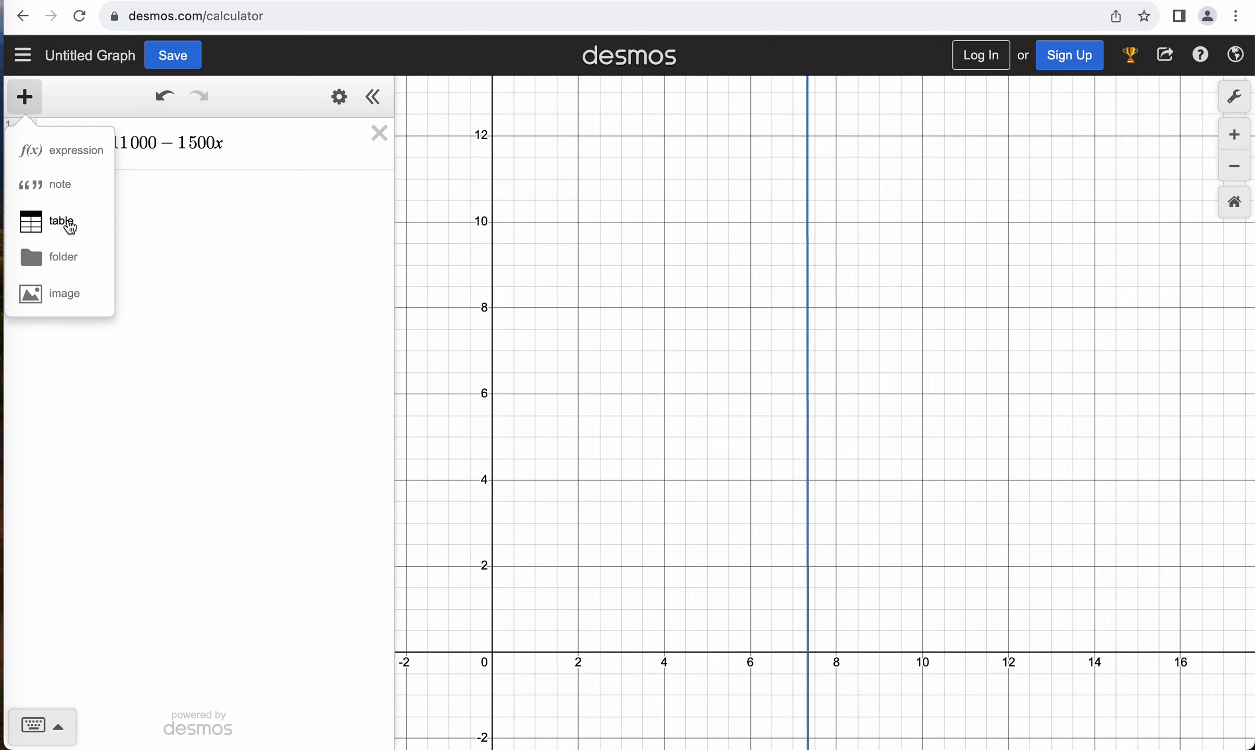
left_click(69, 227)
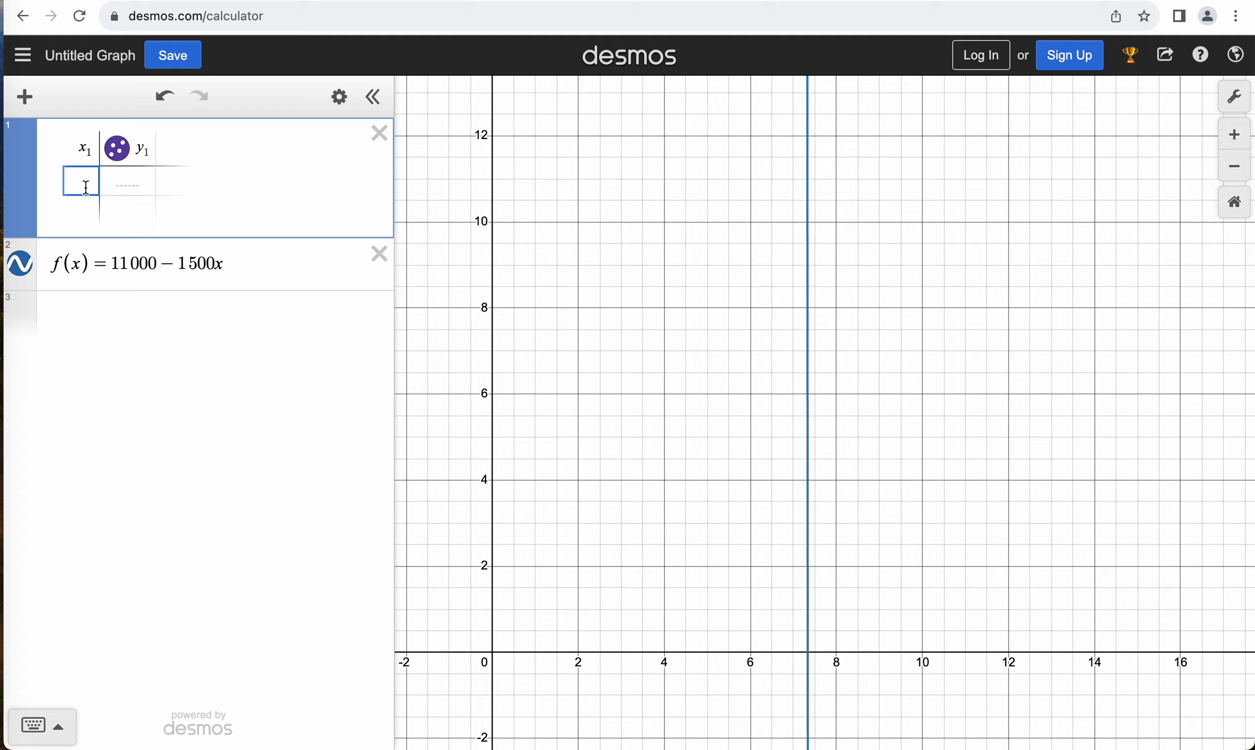
double_click(151, 152)
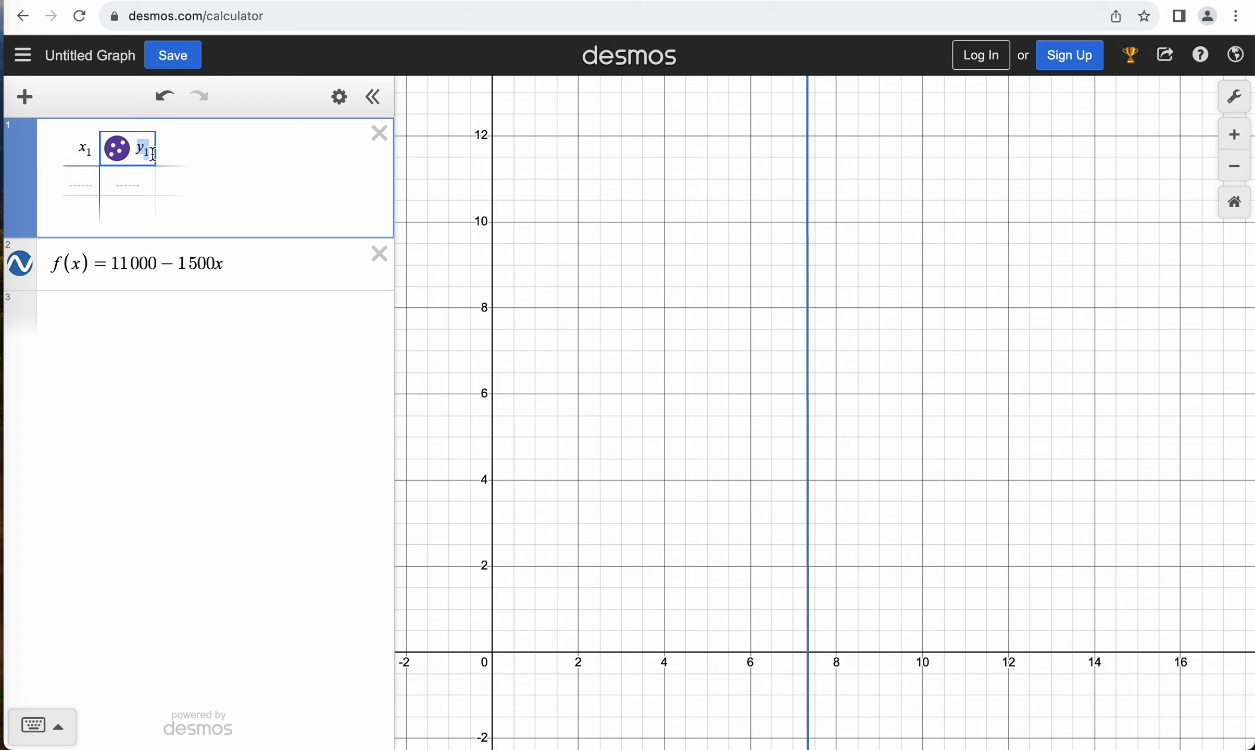
key("BackSpace")
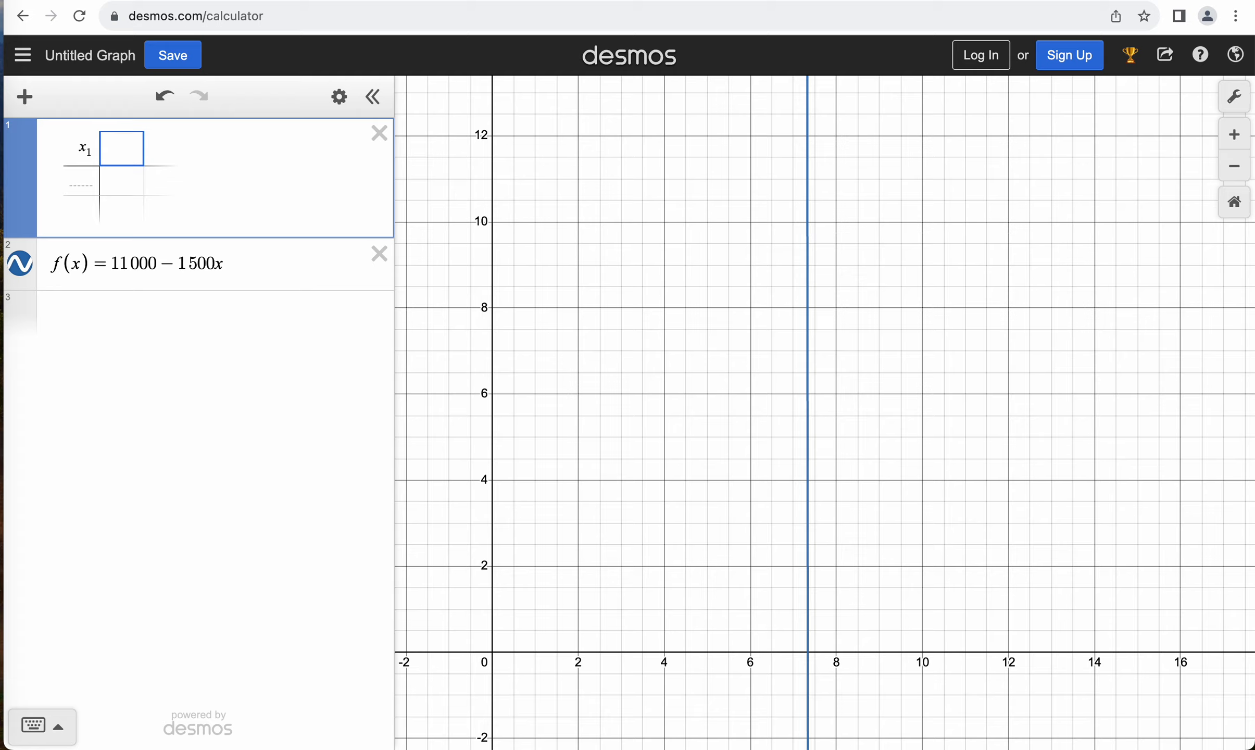
type("f(x")
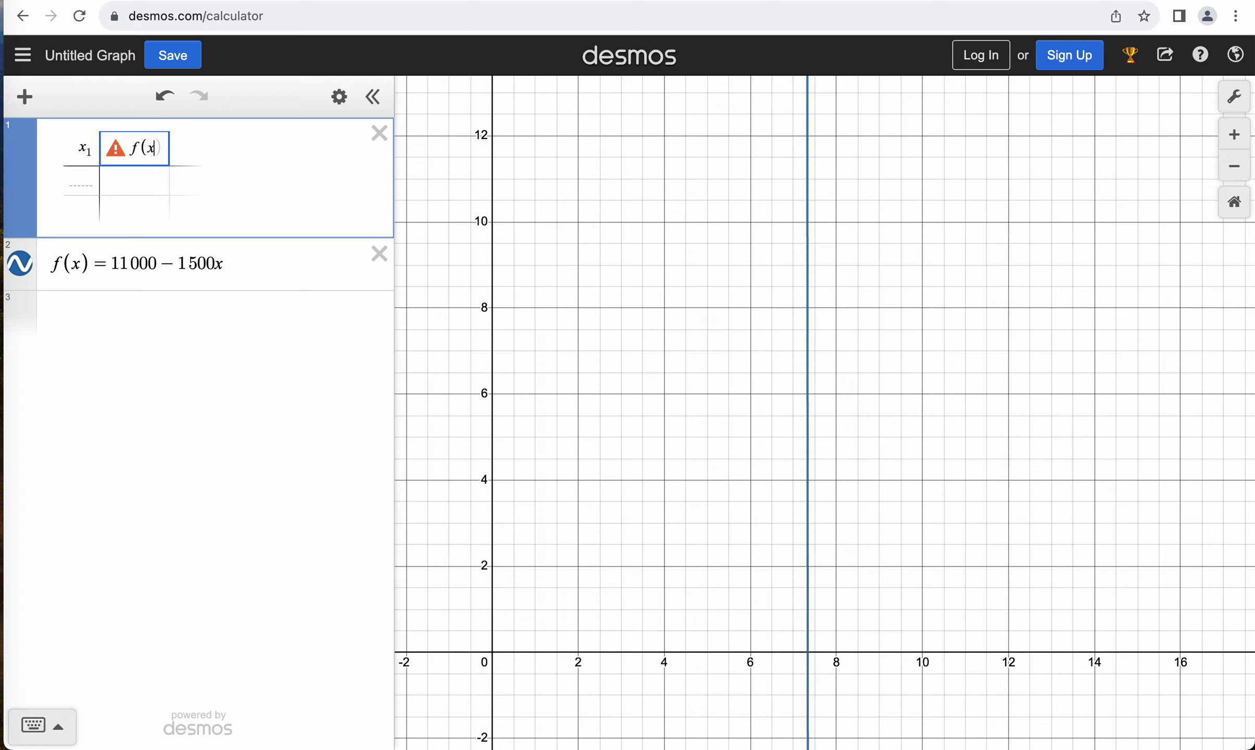
type("1)")
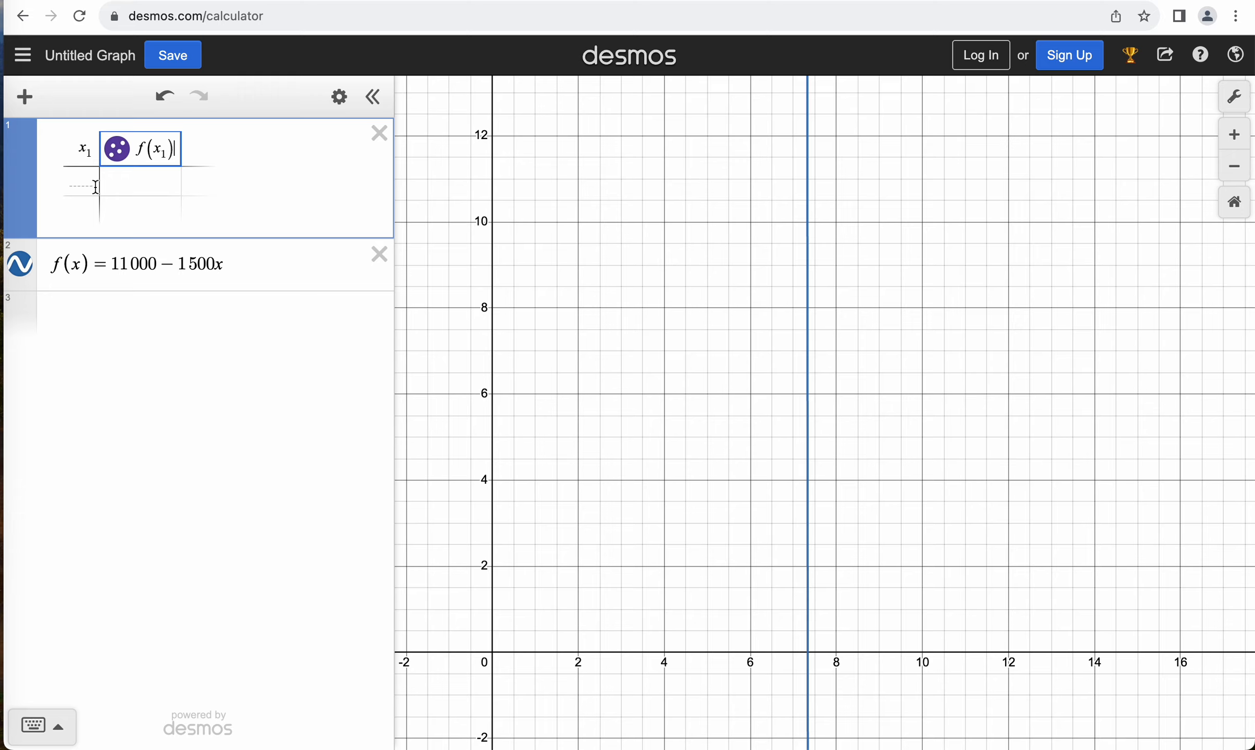
Step: Fill the table's x₁ column with the consecutive integers 0 through 8
left_click(90, 180)
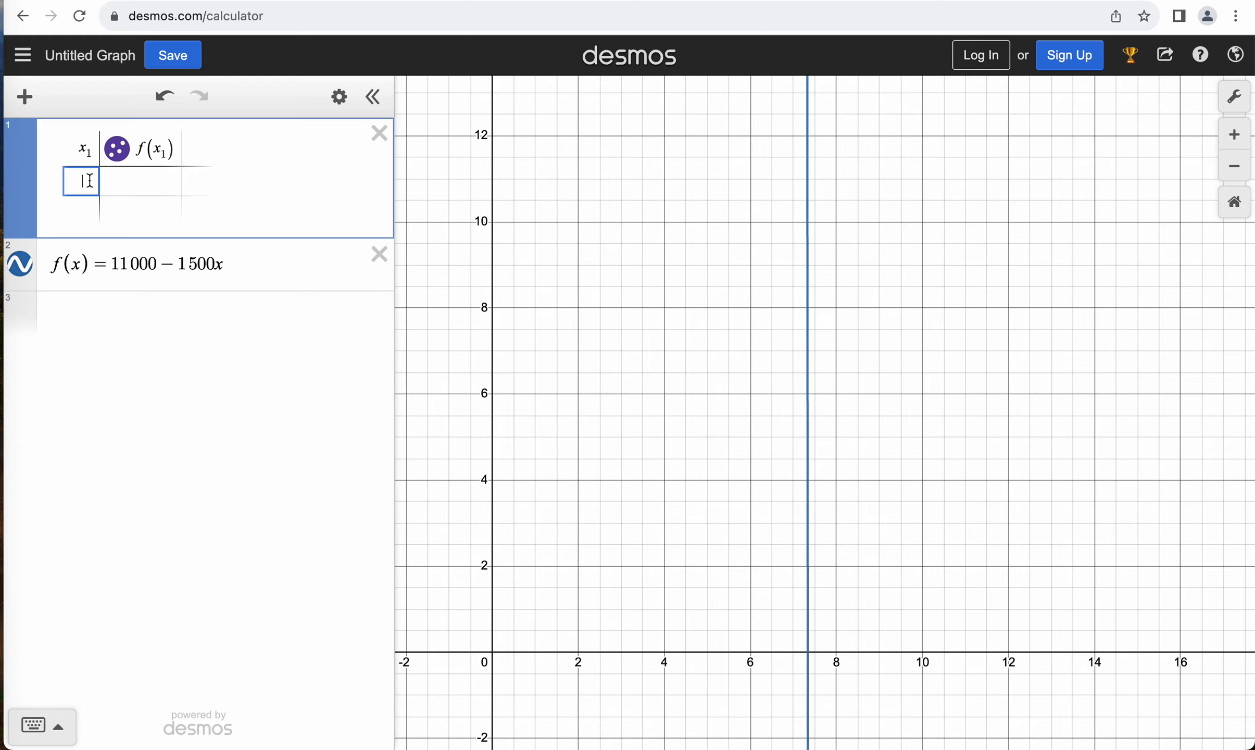
type("0")
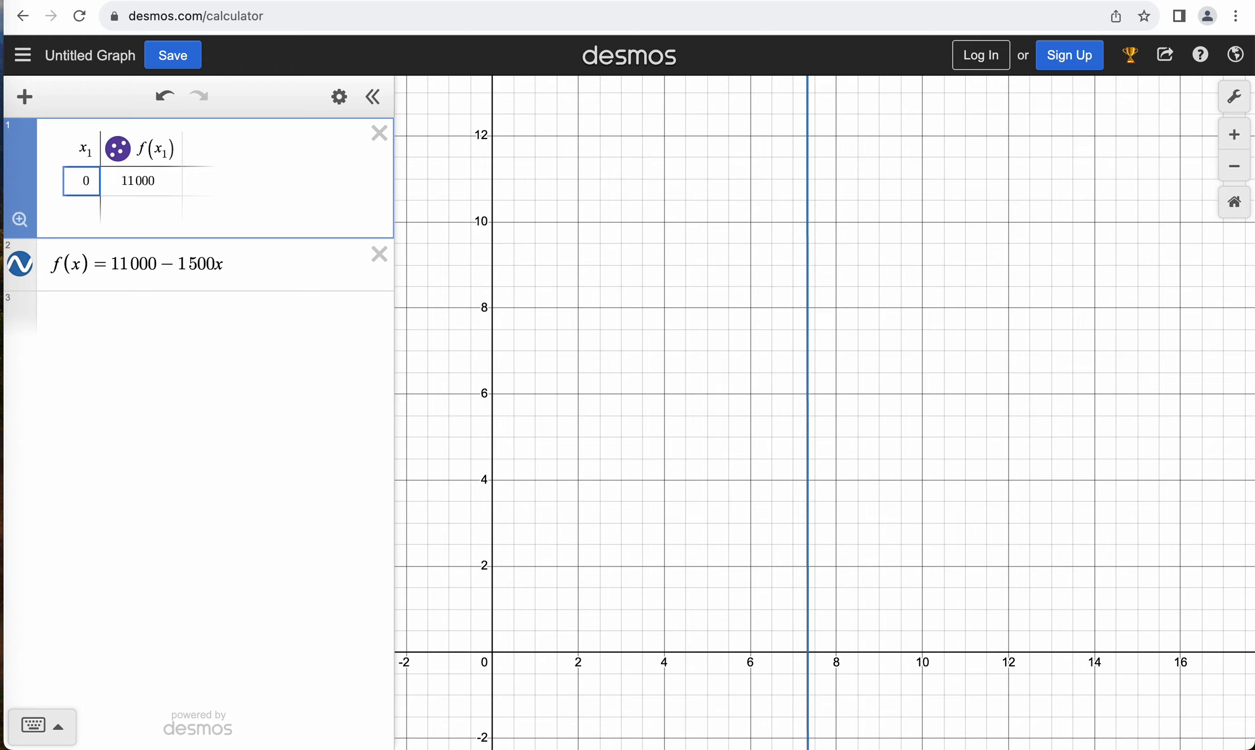
key("Return")
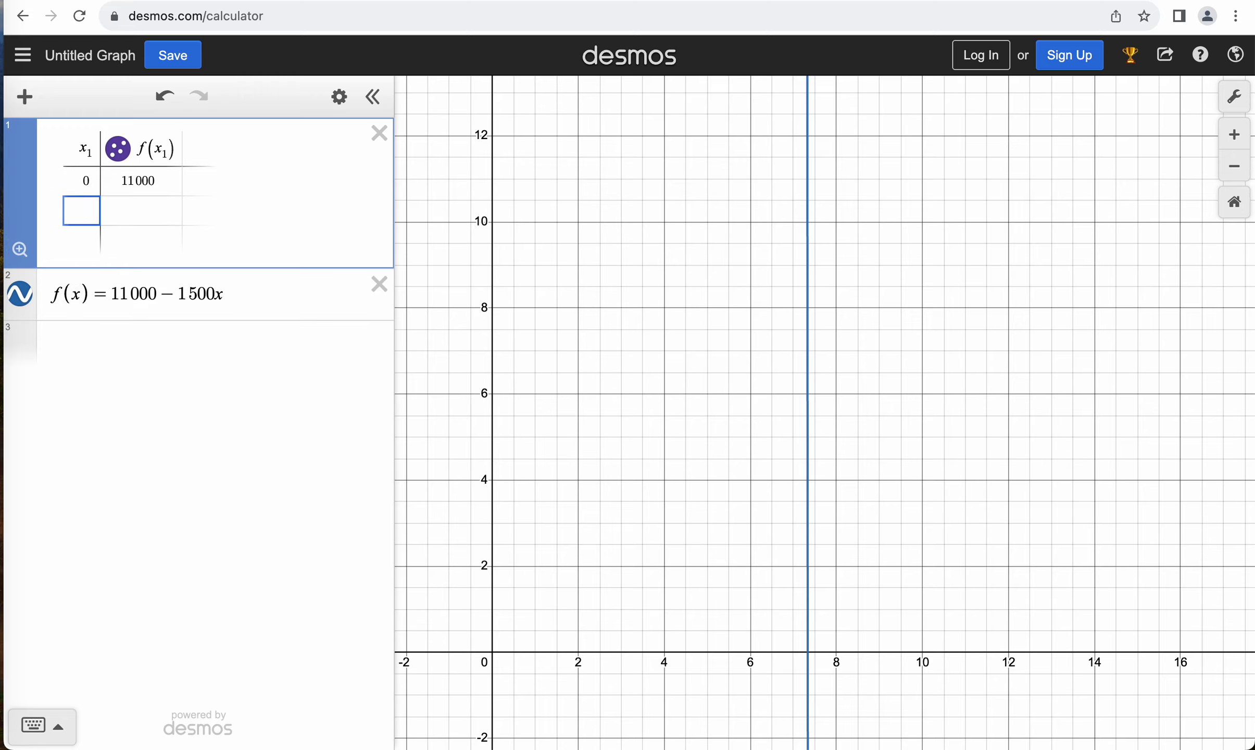
type("1")
key("Return")
key("Return")
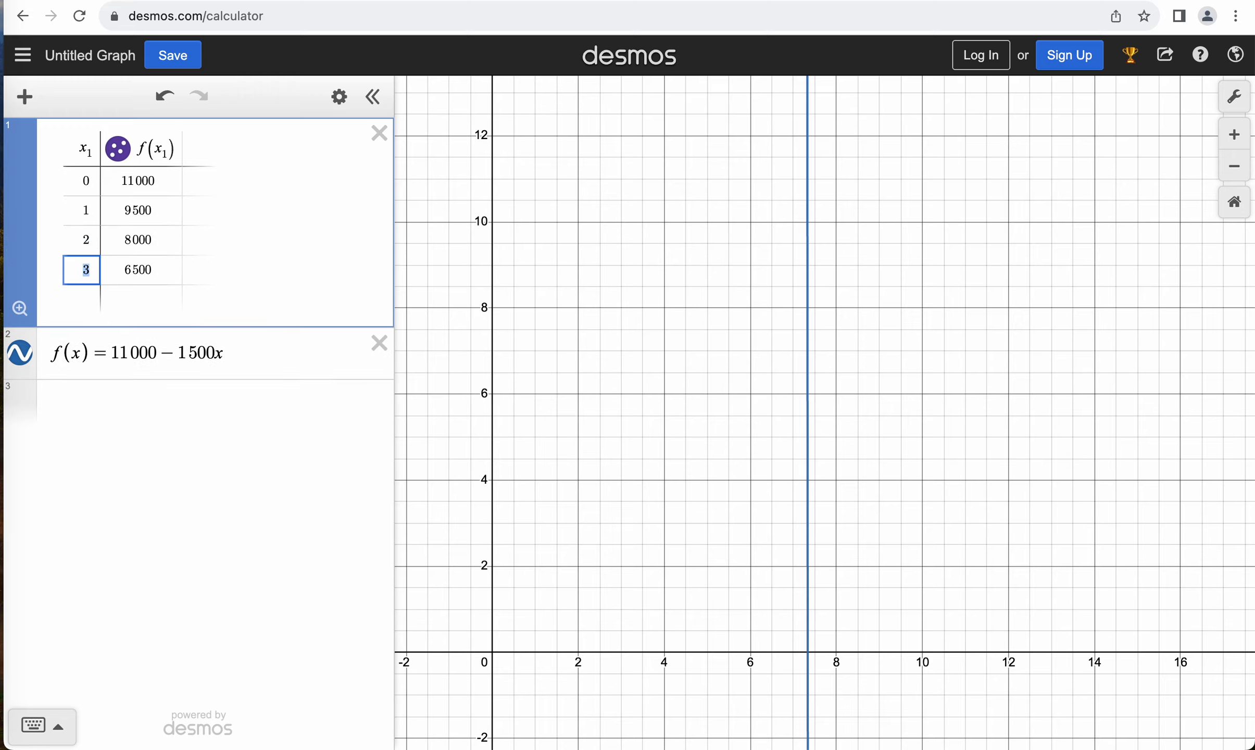
key("Return")
key("Return")
key("Return")
key("Return")
key("Return")
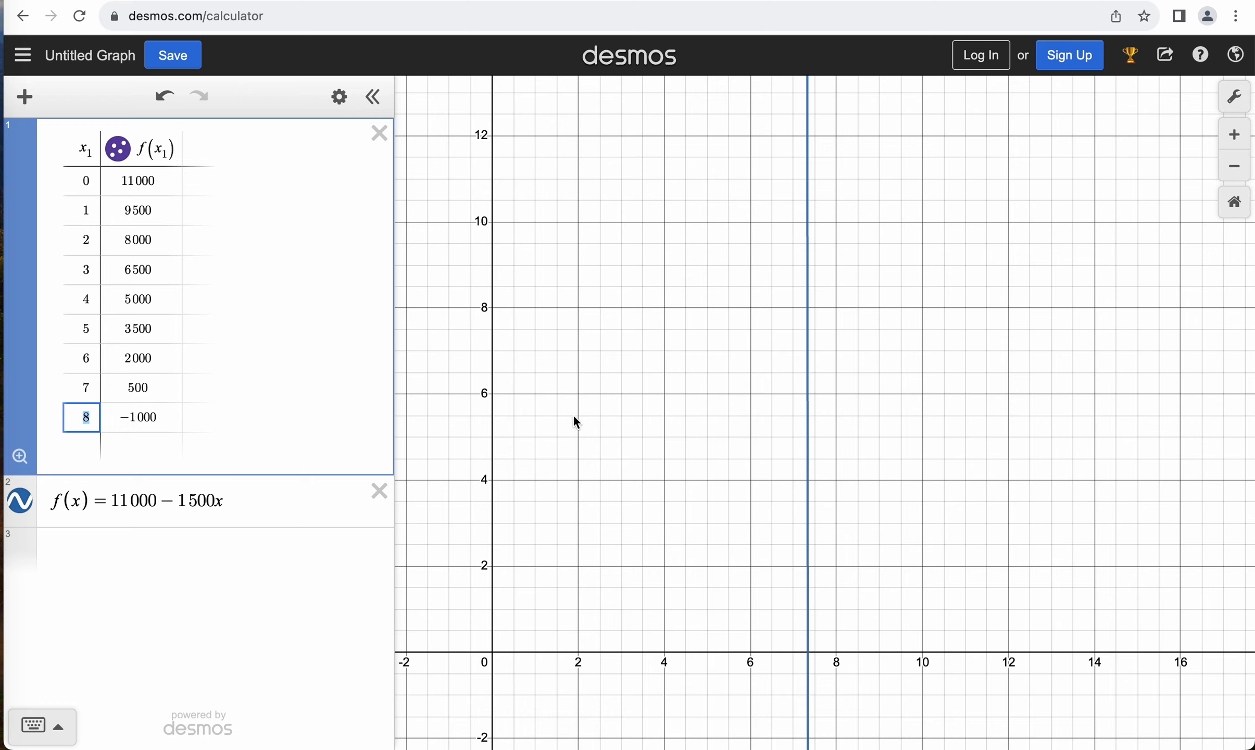
Step: Turn on axis arrows in the graph settings, showing them only on the positive ends
left_click(1235, 99)
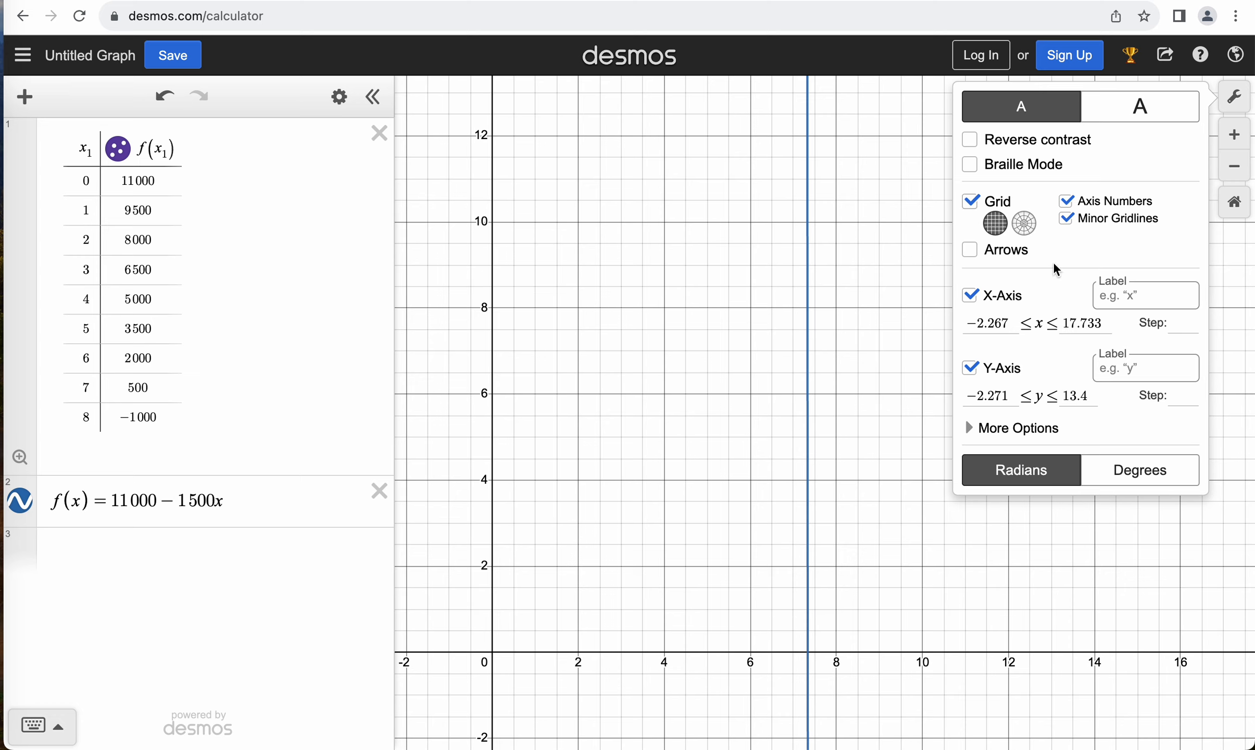
left_click(971, 252)
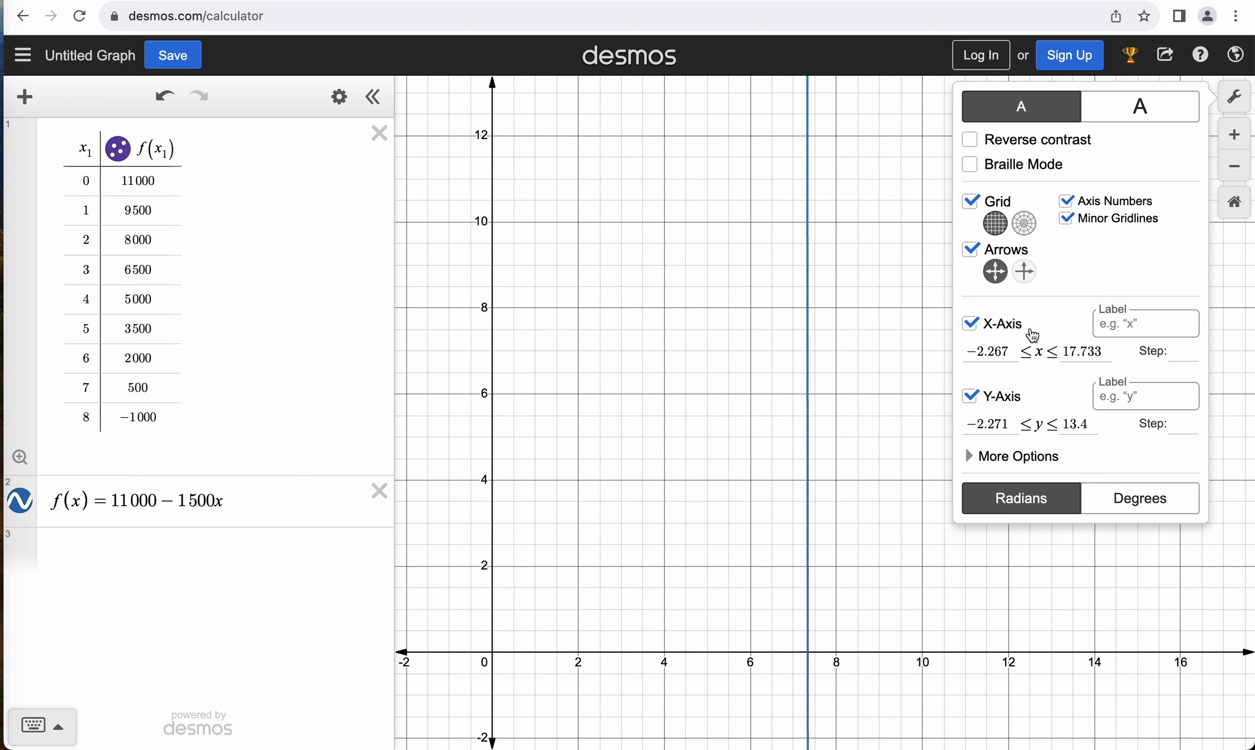
left_click(1024, 271)
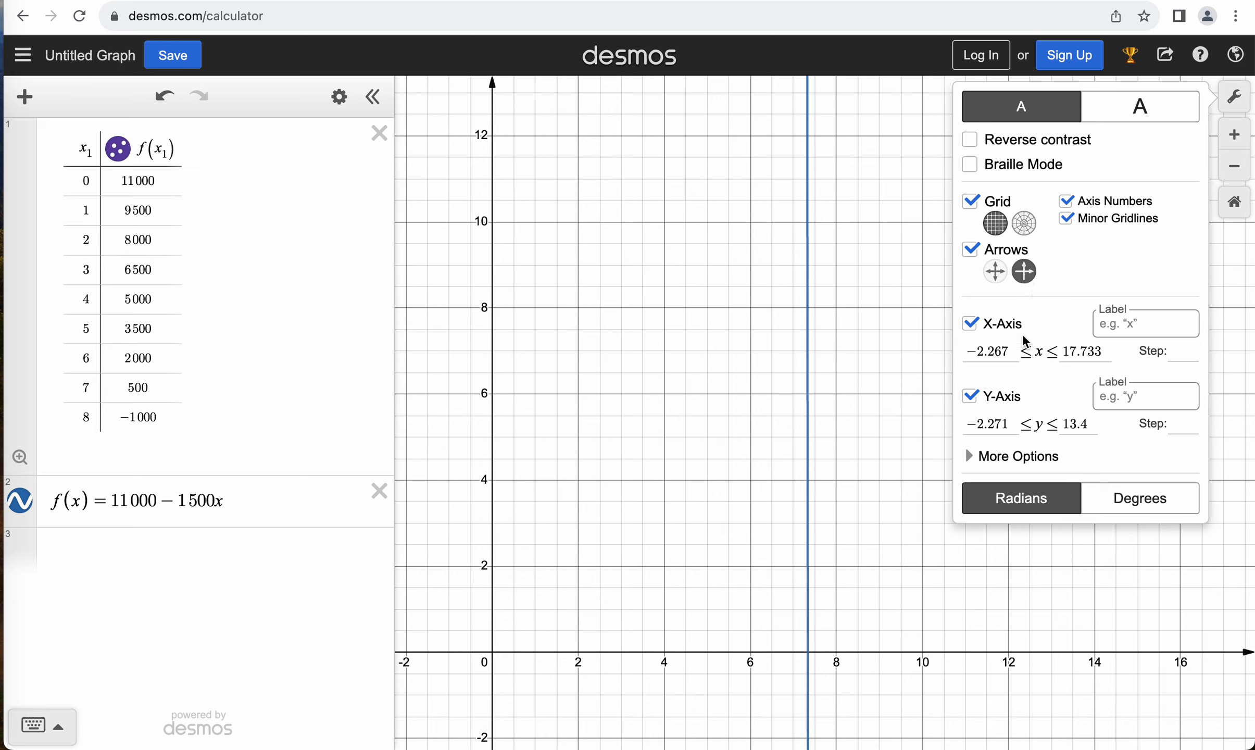
Step: Label the horizontal axis "x" and the vertical axis "y"
left_click(1135, 327)
type("x")
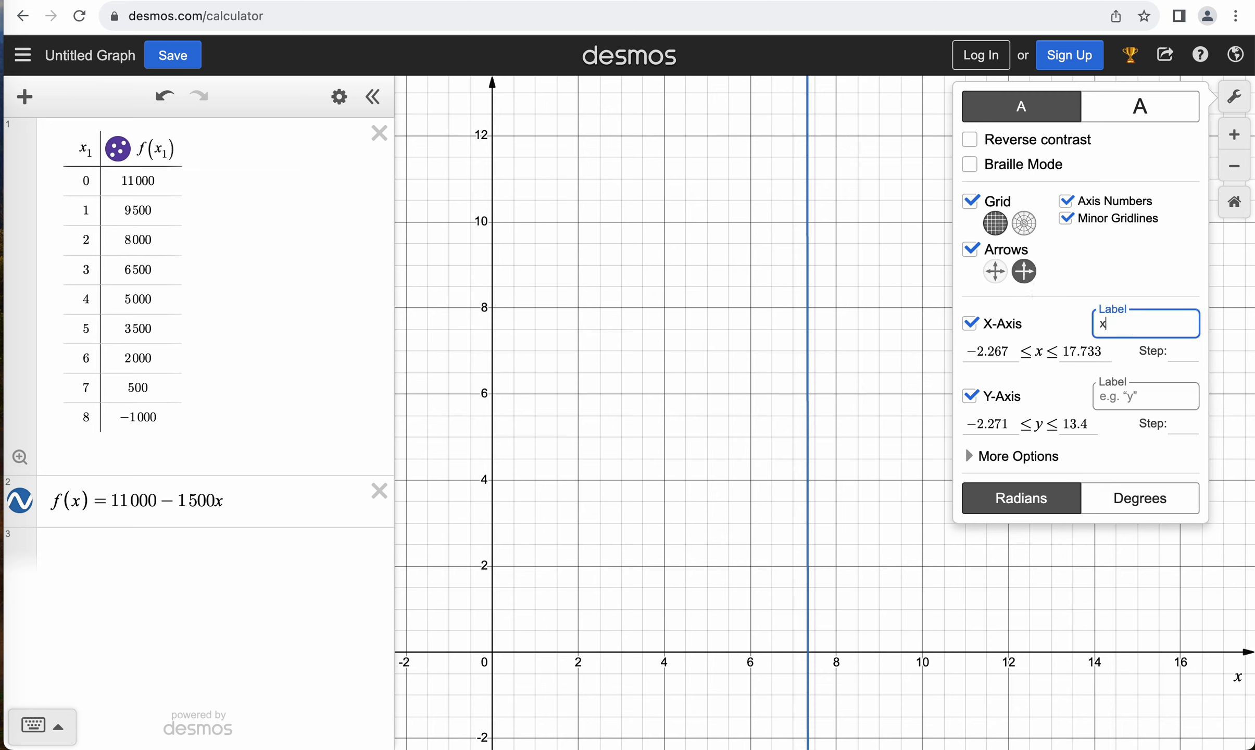
mouse_move(1250, 659)
left_click(1110, 393)
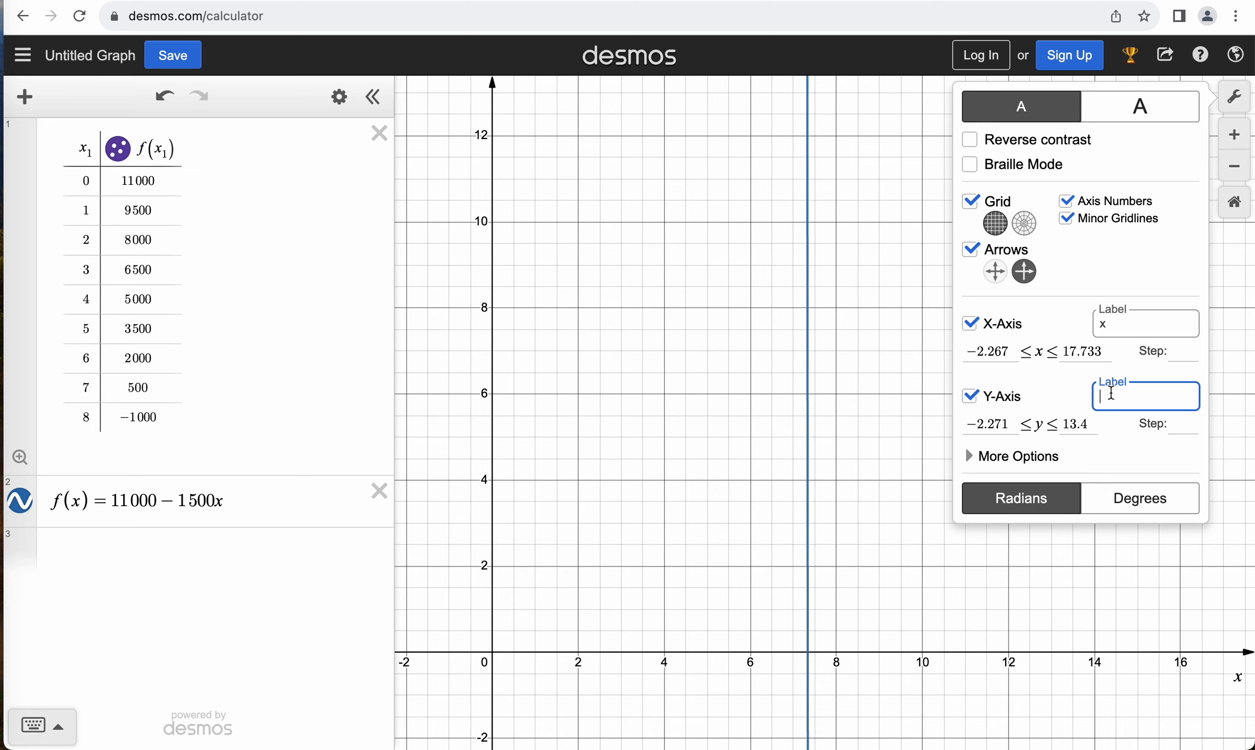
type("y")
Step: Set the x-axis range from −1 to 10
left_click_drag(1063, 351, 1102, 348)
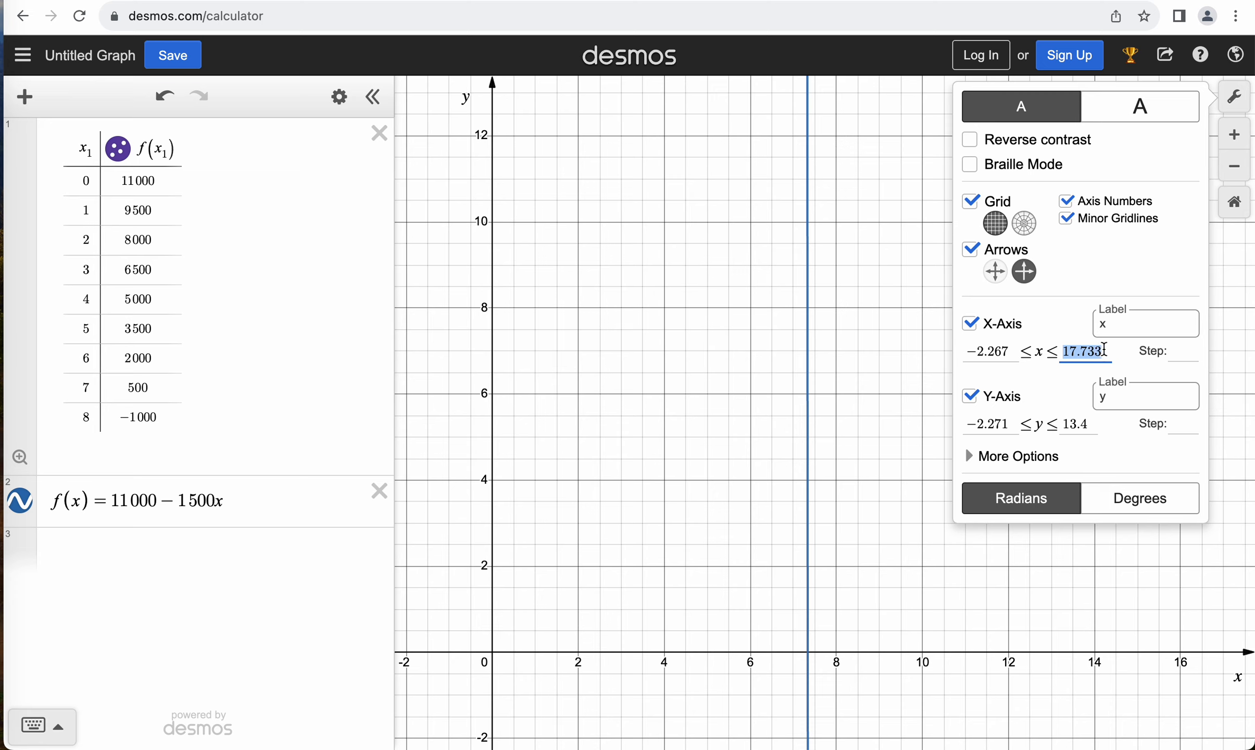
type("9")
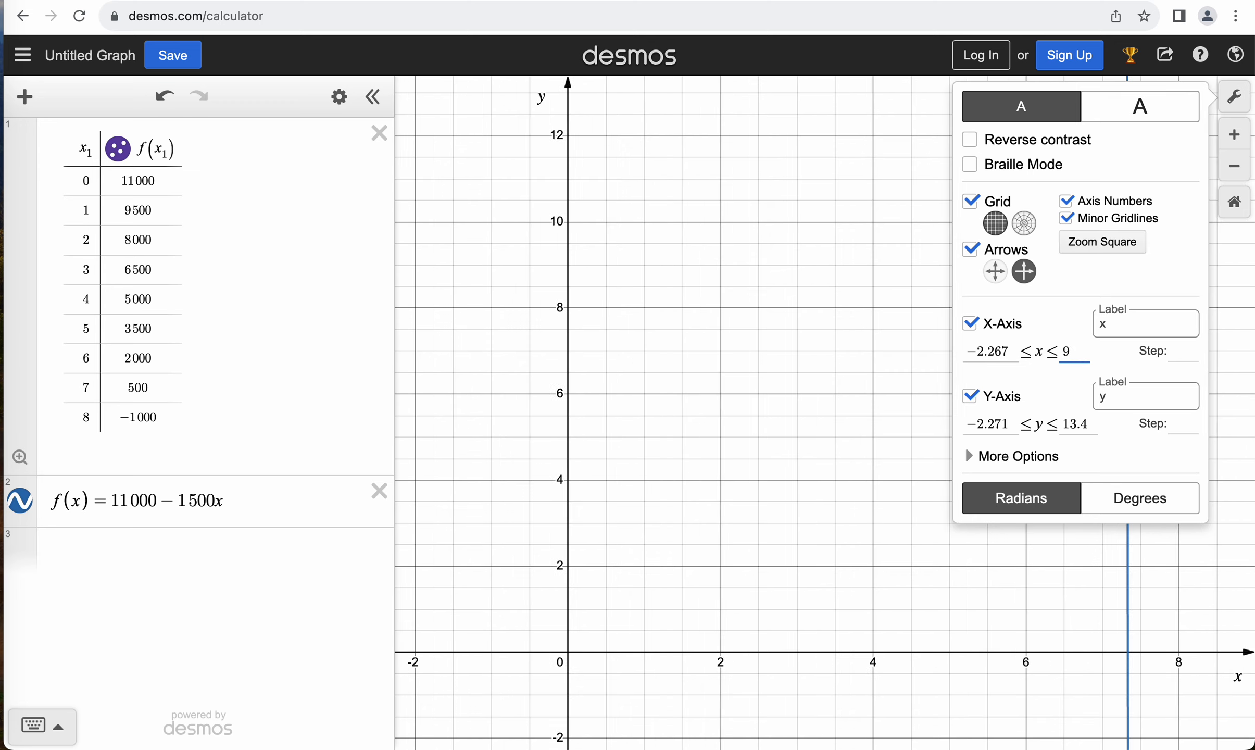
left_click(1010, 350)
key("BackSpace")
key("BackSpace")
key("BackSpace")
key("BackSpace")
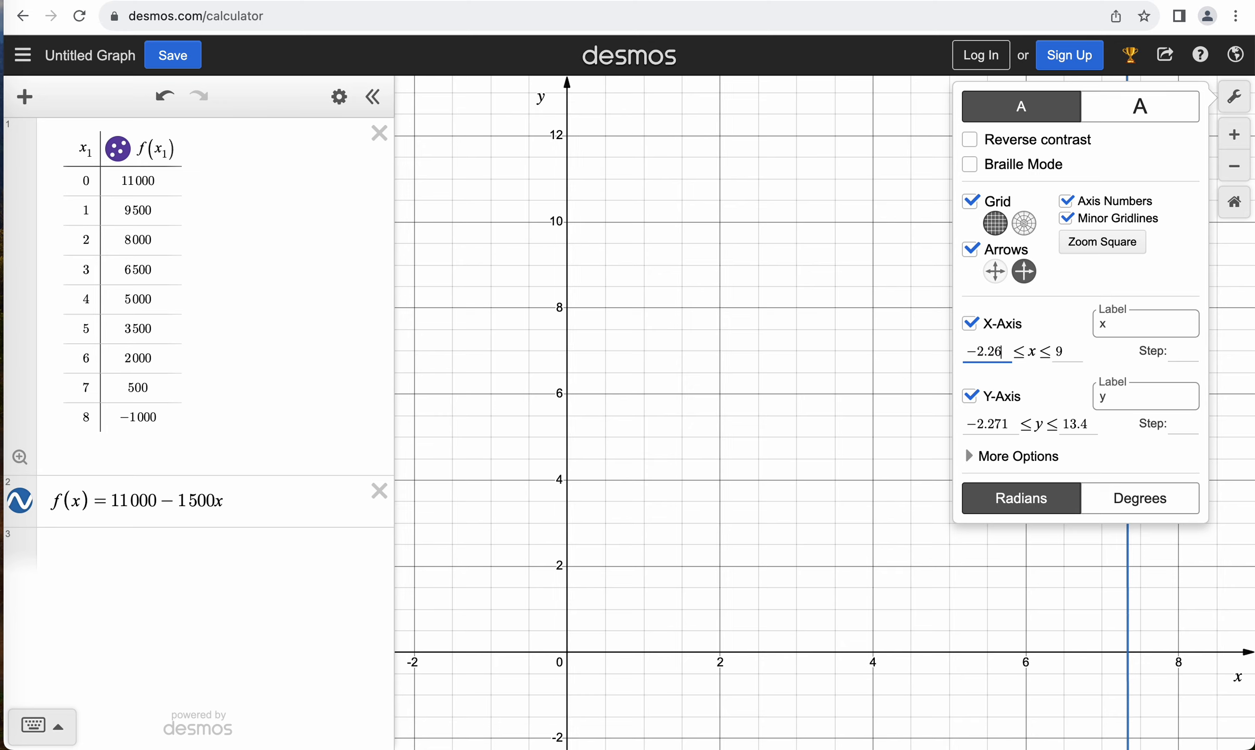
key("BackSpace")
key("BackSpace")
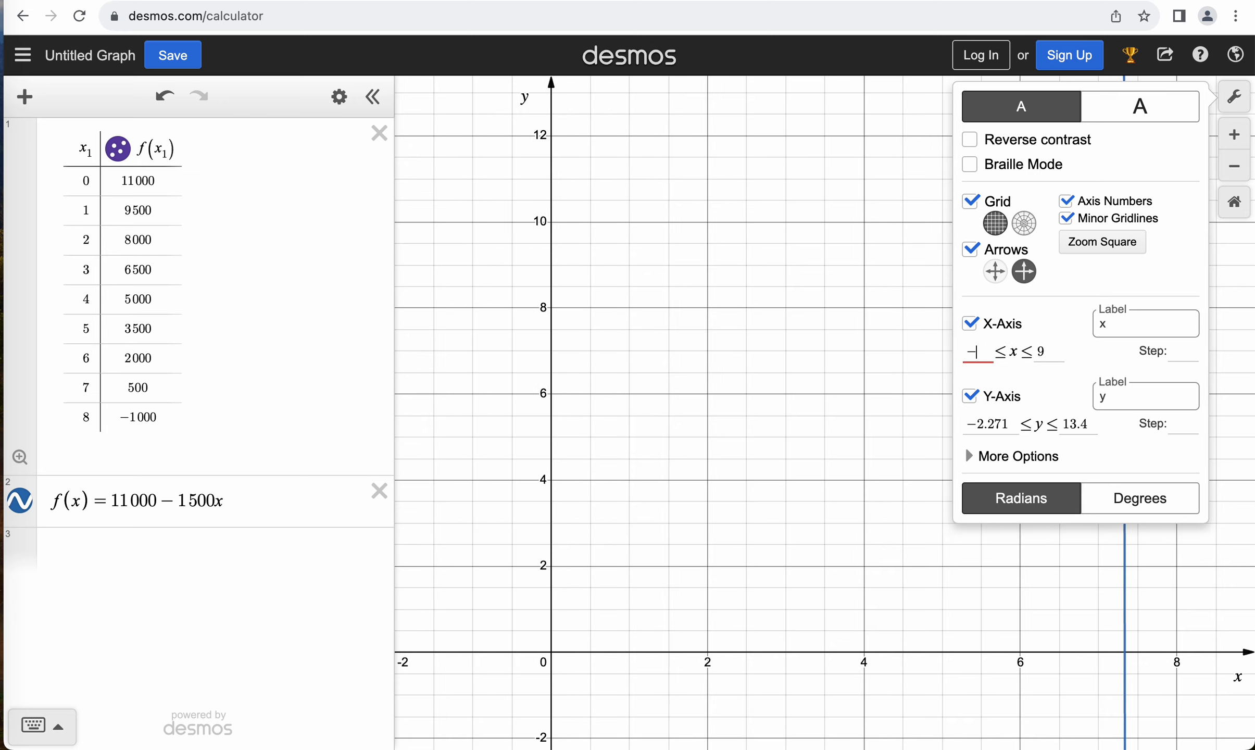
type("1")
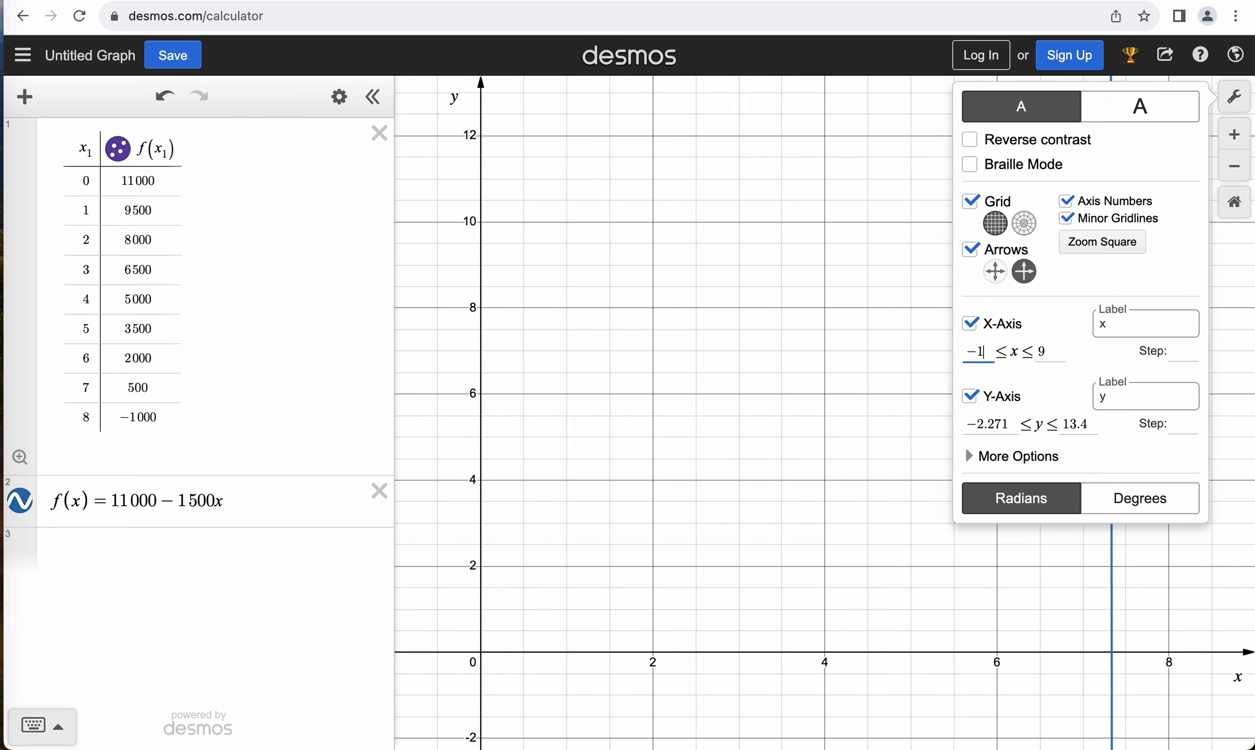
left_click(1047, 352)
left_click_drag(1046, 352, 1038, 353)
type("10")
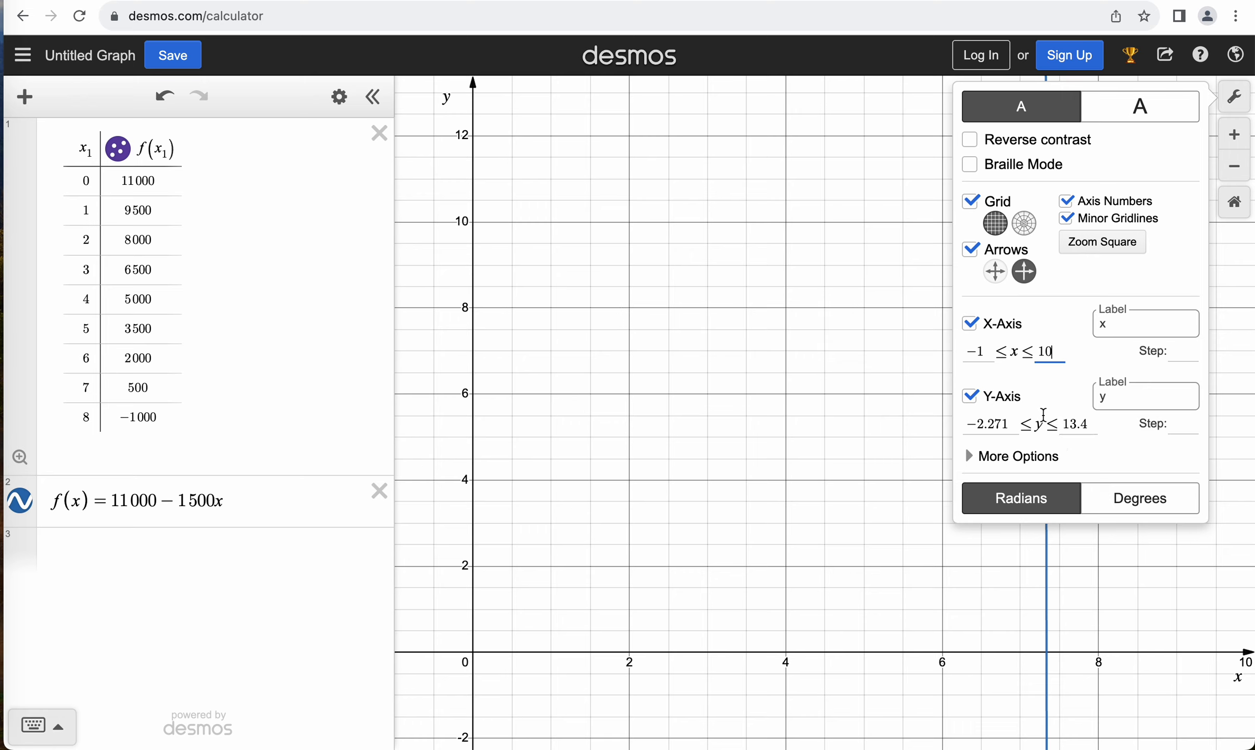
Step: Set the y-axis range from −900 to 12000
left_click_drag(1061, 424, 1094, 423)
type("12000")
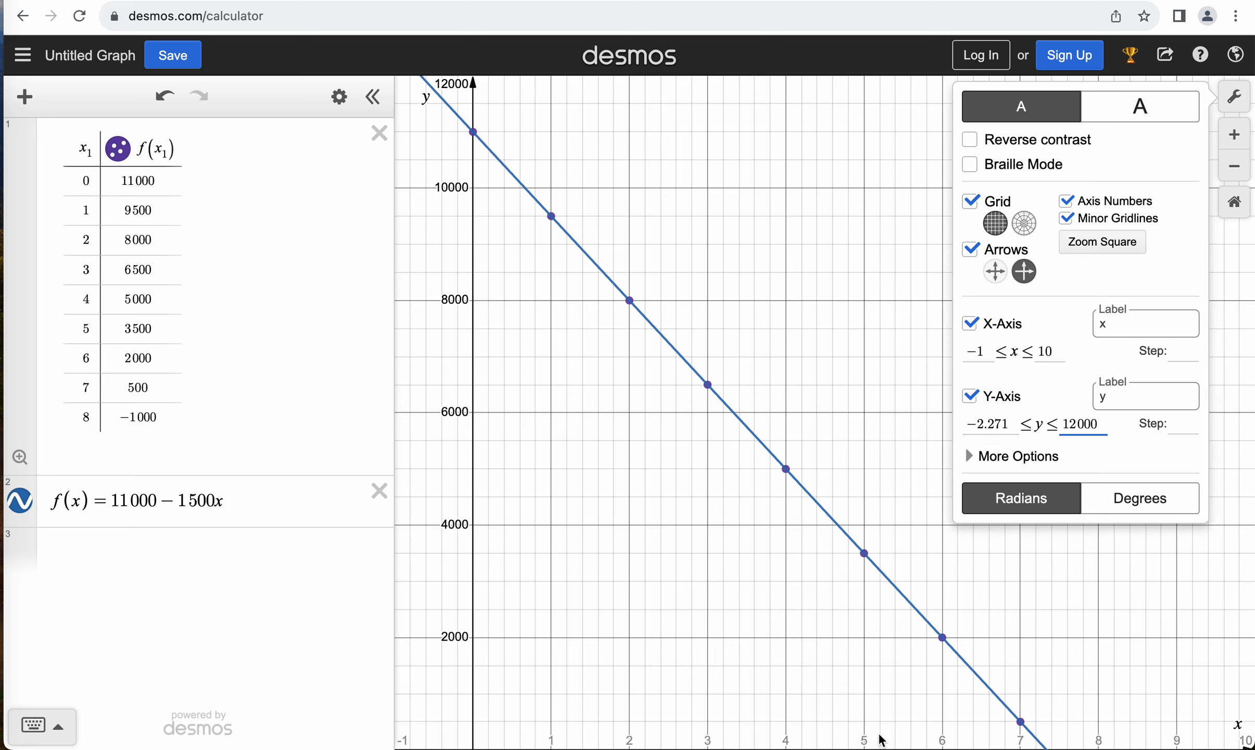
left_click(1012, 424)
key("BackSpace")
key("BackSpace")
key("BackSpace")
key("BackSpace")
key("BackSpace")
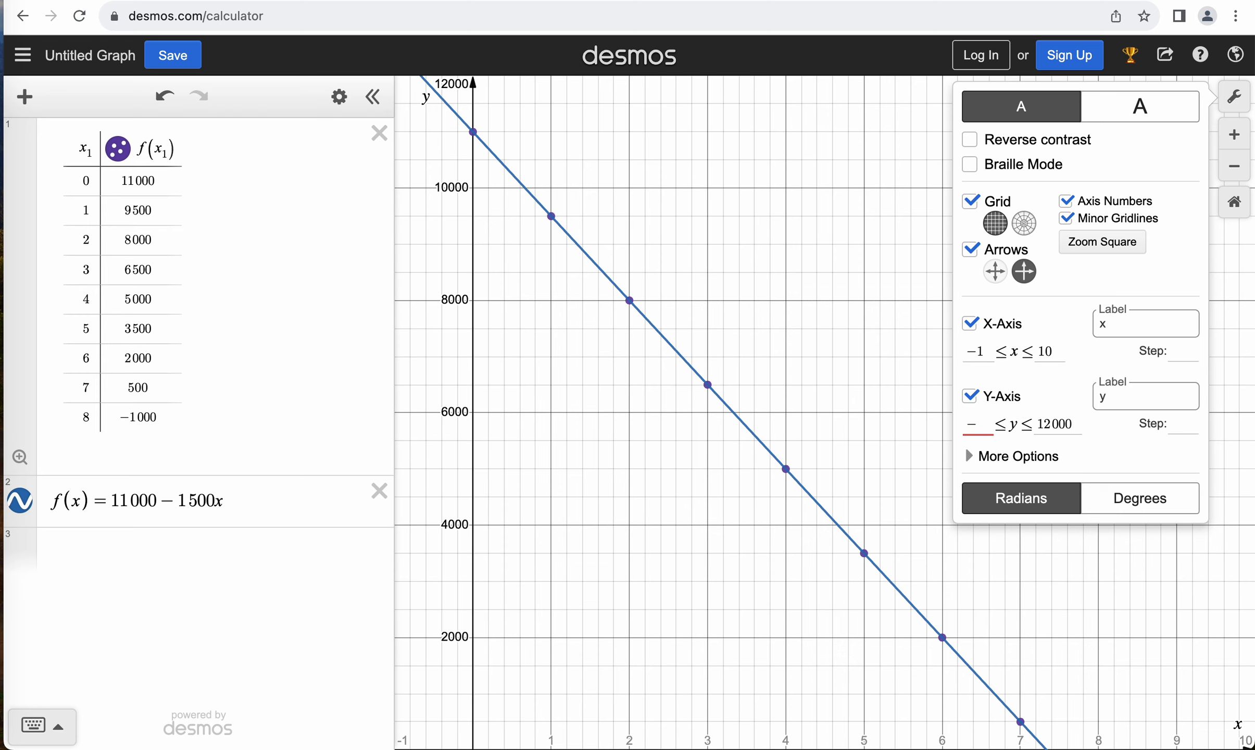
type("900")
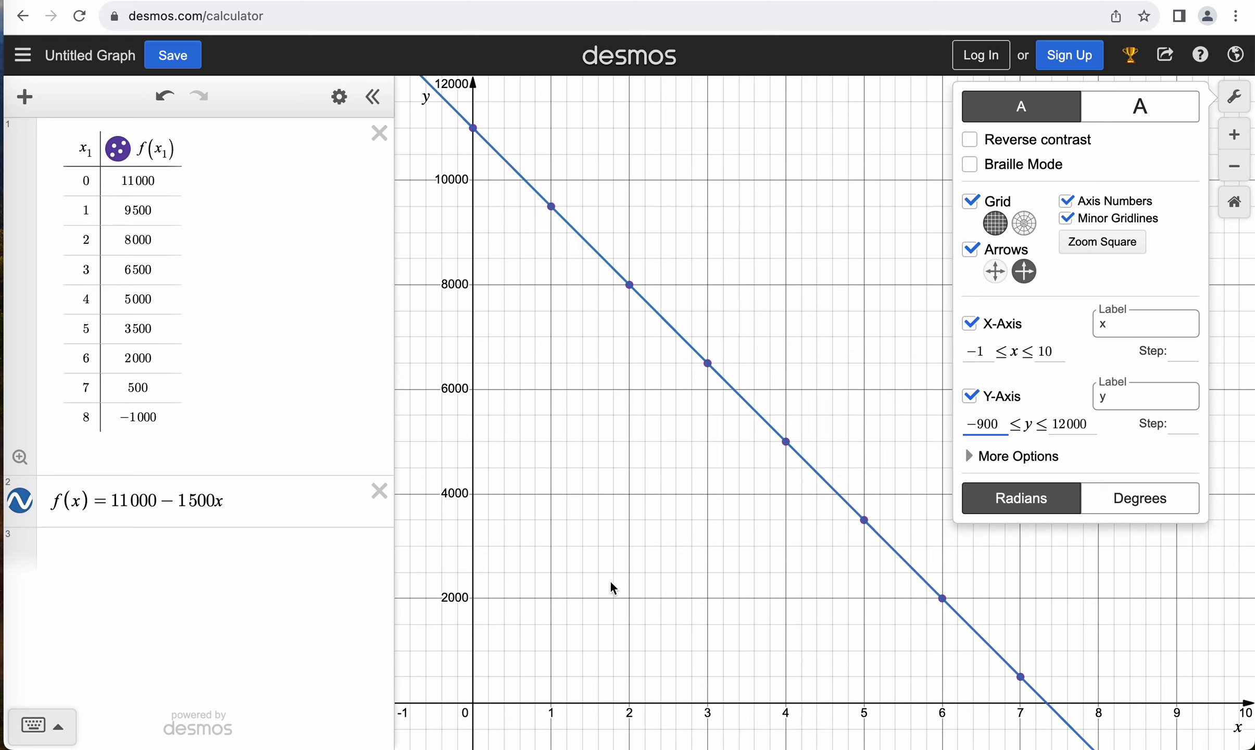
Step: Change the lower bound of the x-axis to −.9
left_click(984, 353)
key("BackSpace")
type(".9")
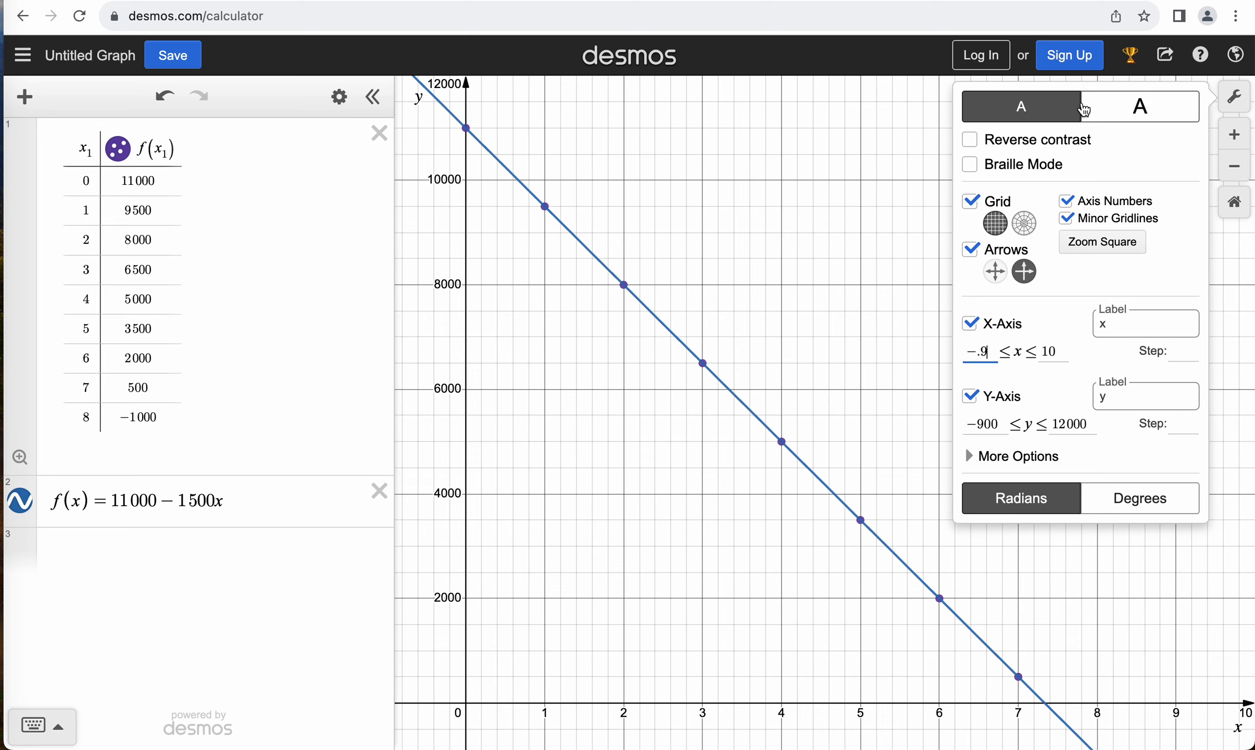
Step: Switch the calculator to the larger text display and hide the minor gridlines
left_click(1126, 110)
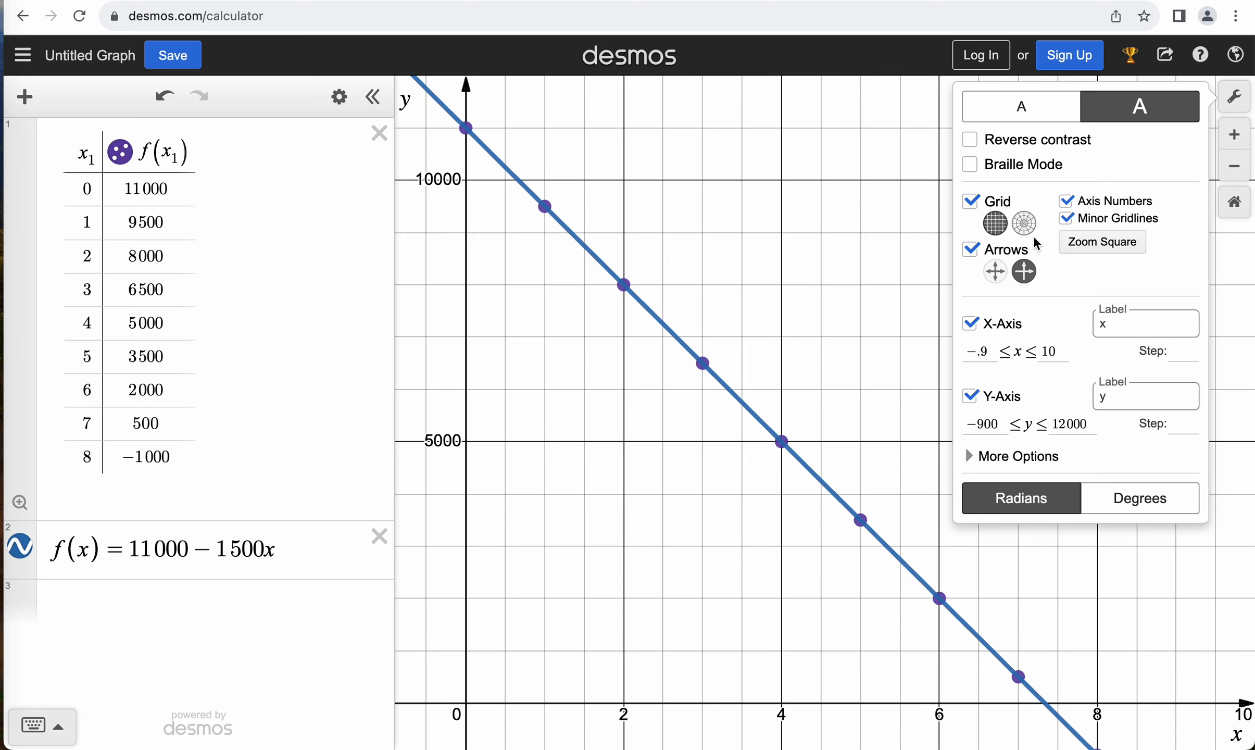
left_click(1068, 220)
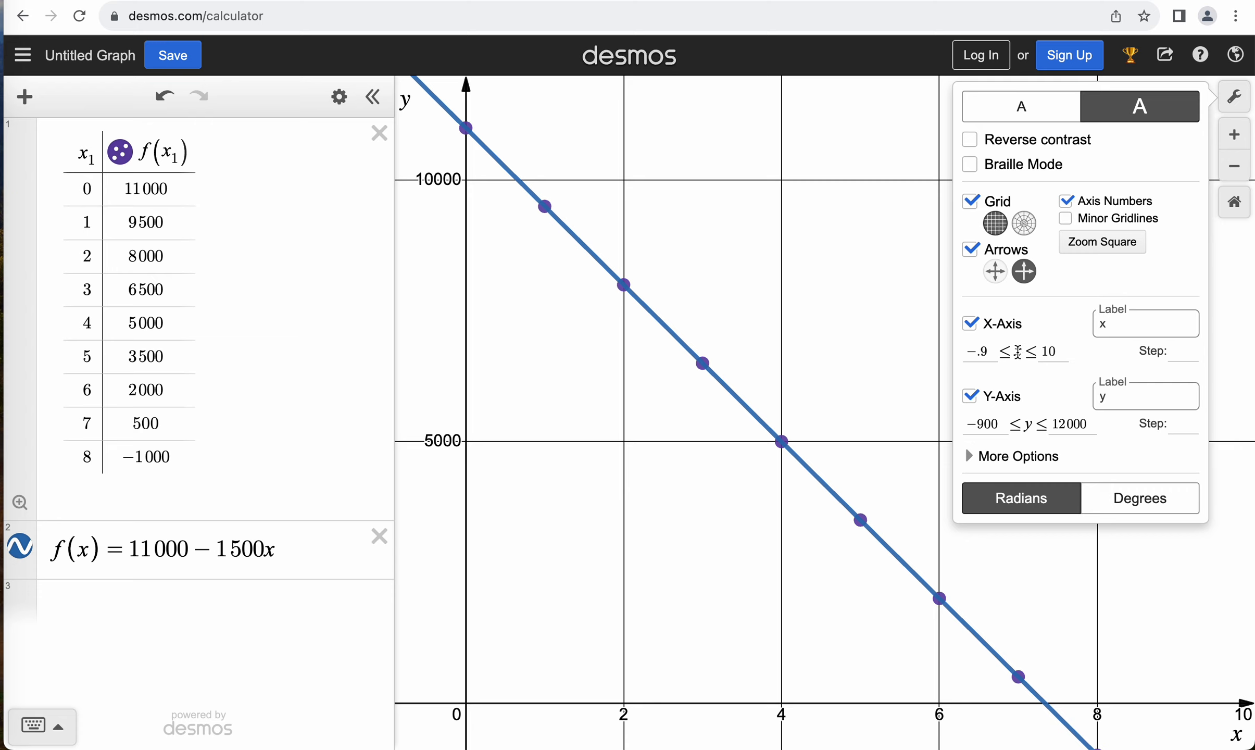
Step: Set the axis steps to 1 for the x-axis and 2000 for the y-axis
left_click(1182, 351)
type("3")
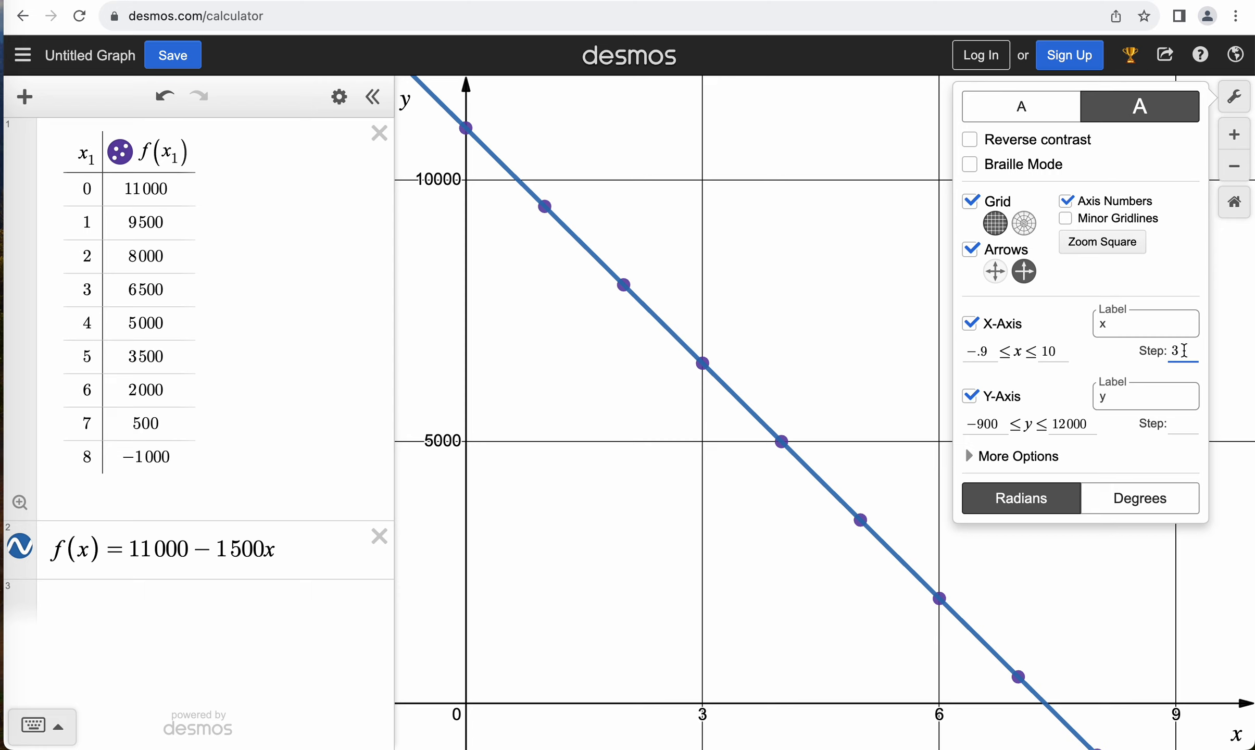
key("BackSpace")
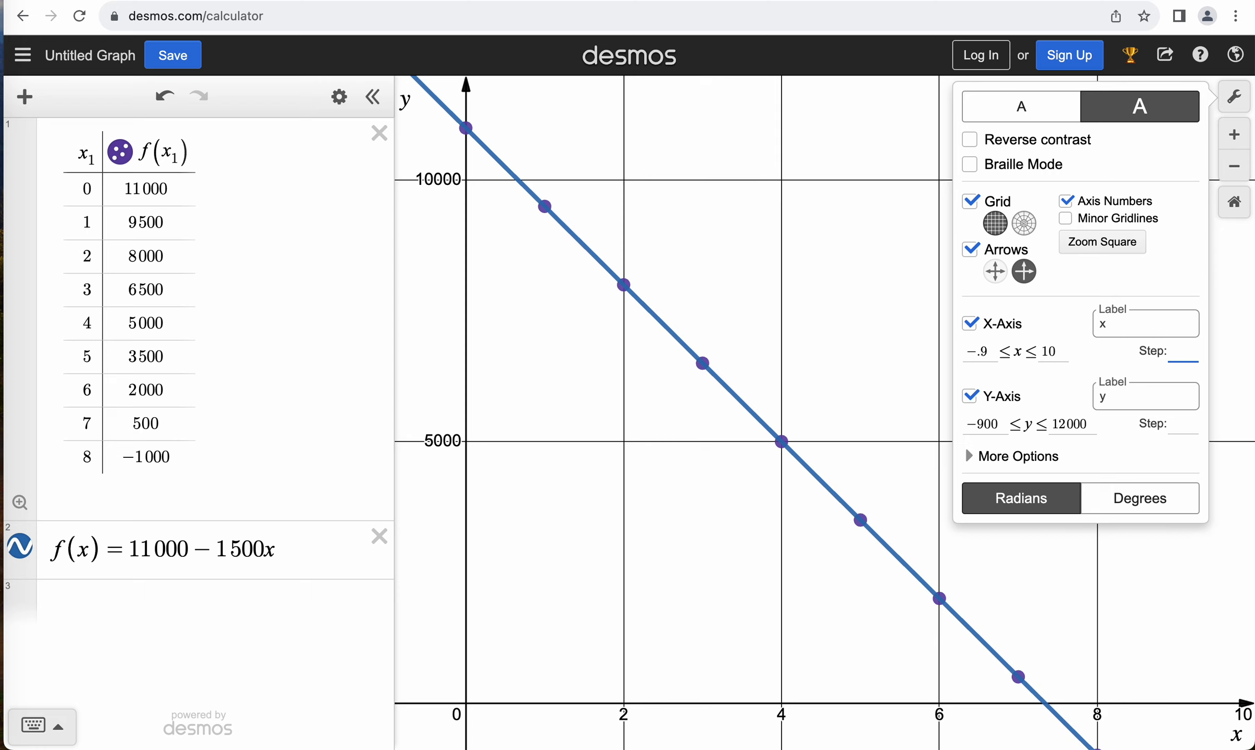
type("1")
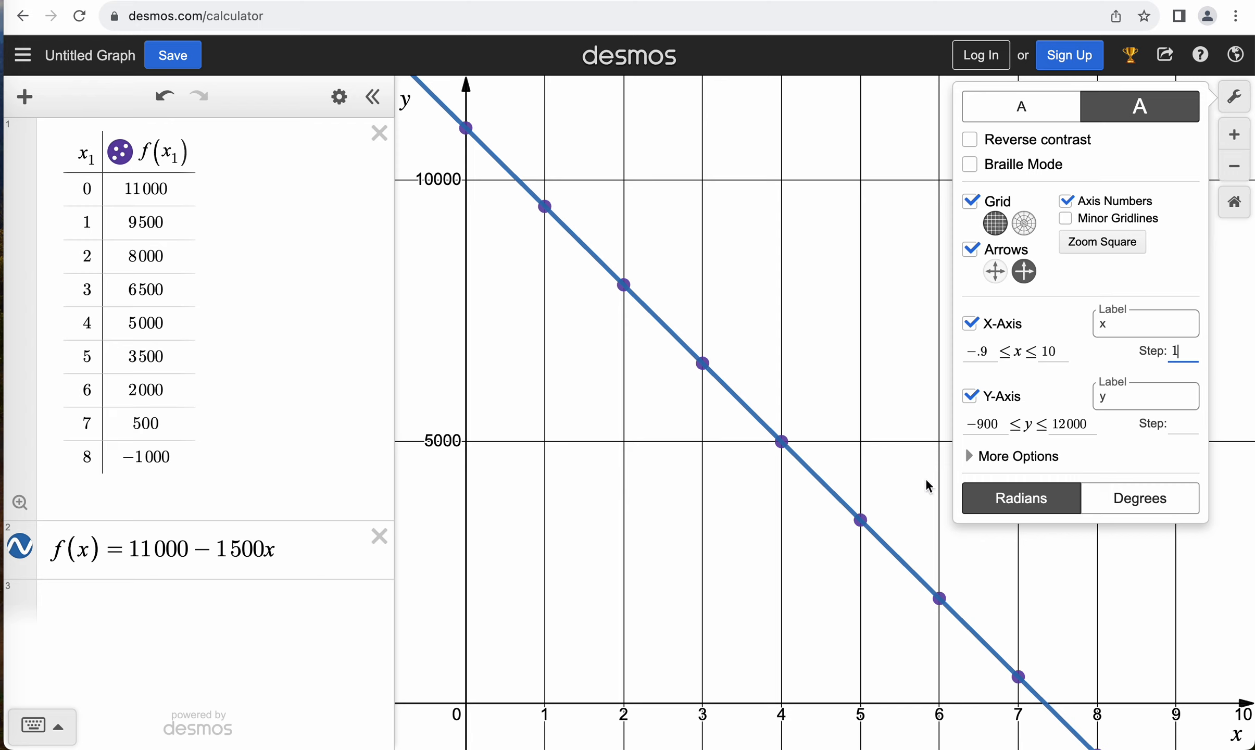
left_click(1178, 426)
type("2000")
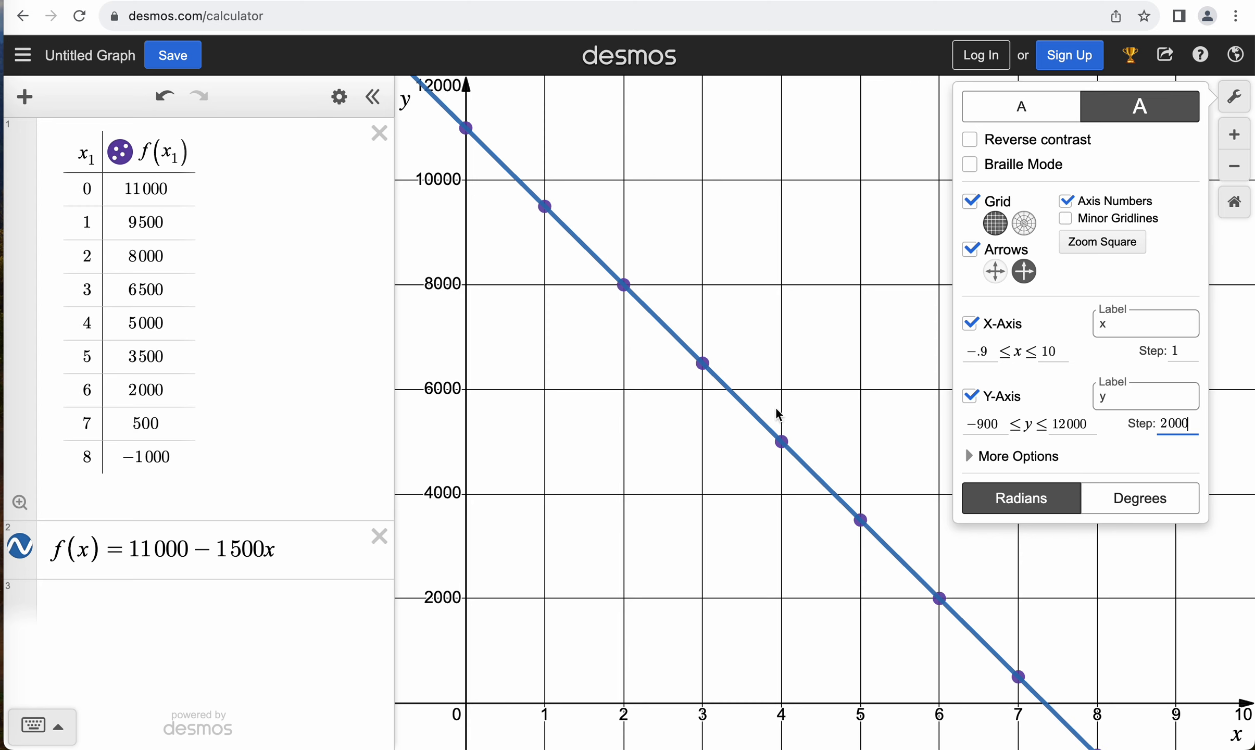
Step: Toggle the minor gridlines to compare the graph with and without them, leaving them off
left_click(1066, 219)
left_click(1067, 220)
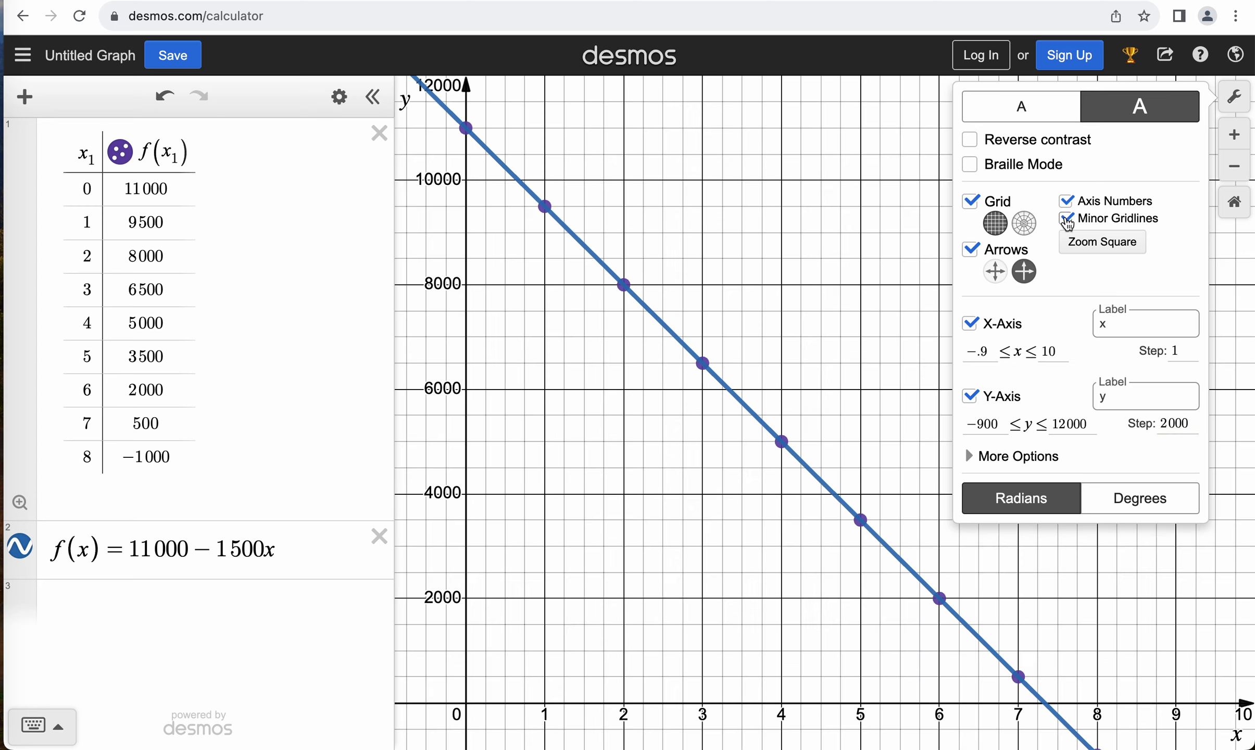
left_click(1066, 219)
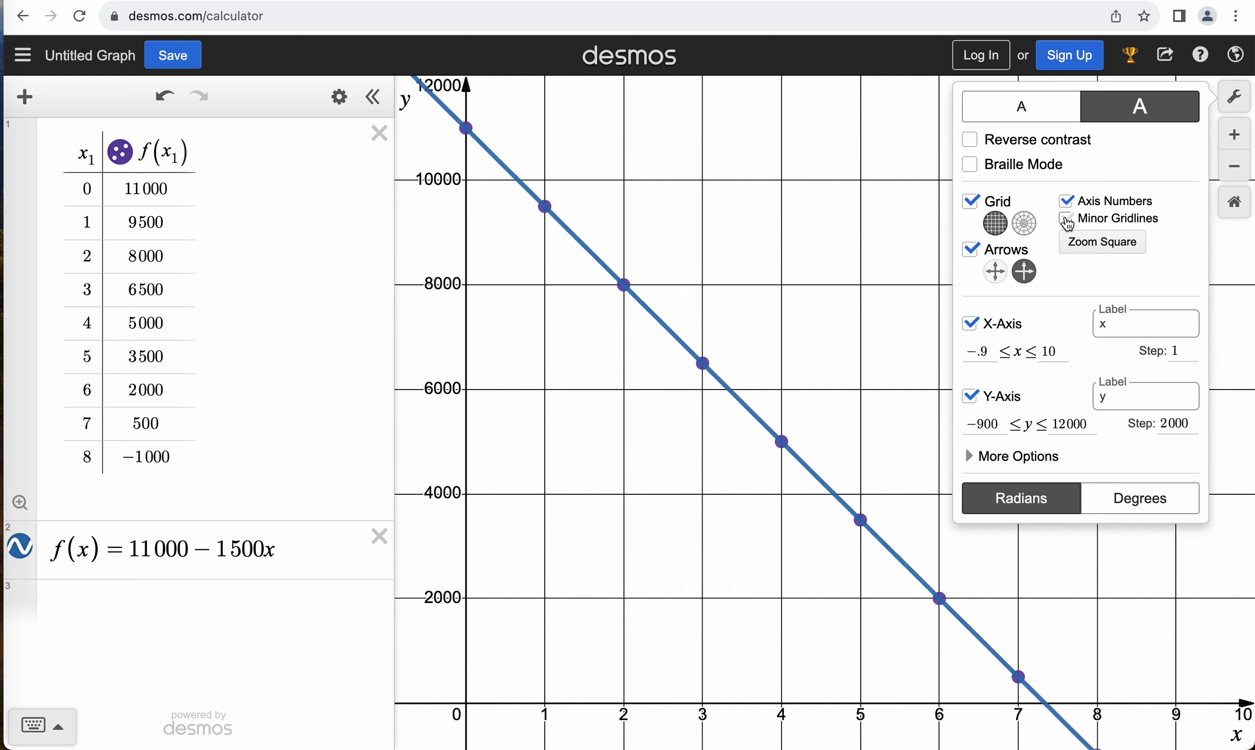
Step: Hide the graph's grid and move the function expression above the table of values
left_click(973, 206)
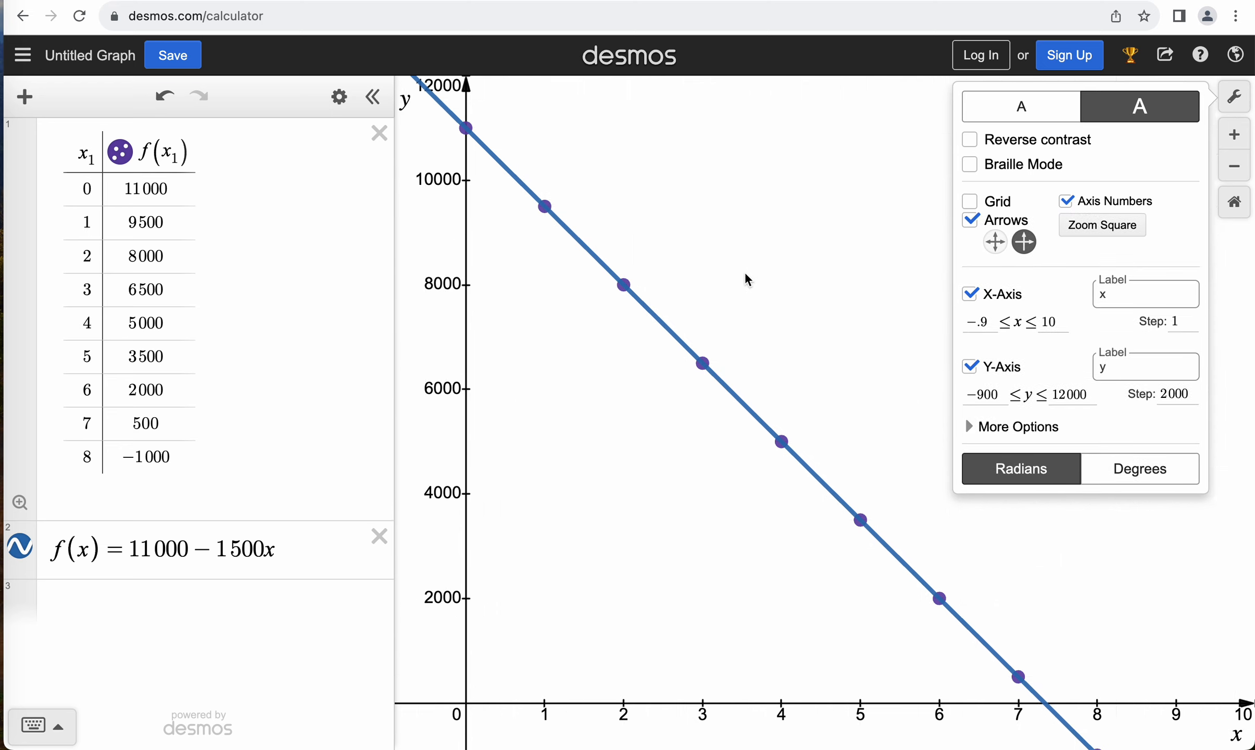
left_click(831, 254)
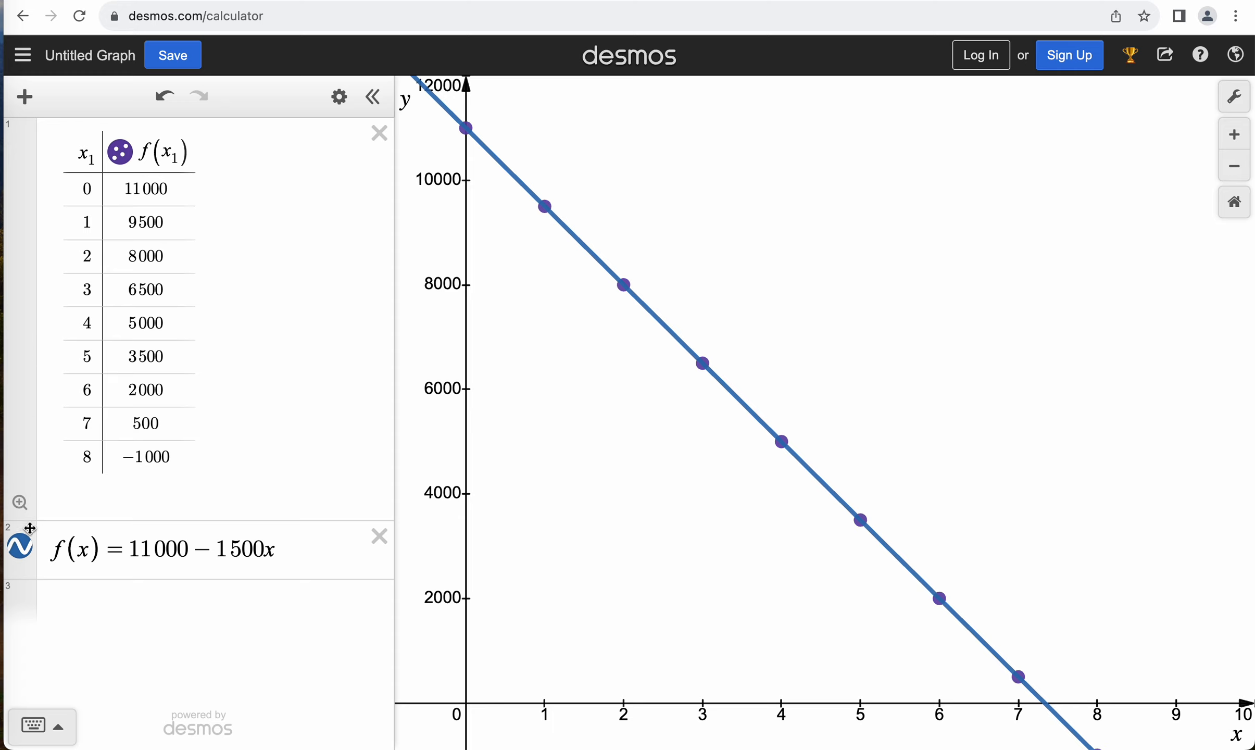
left_click_drag(29, 528, 33, 127)
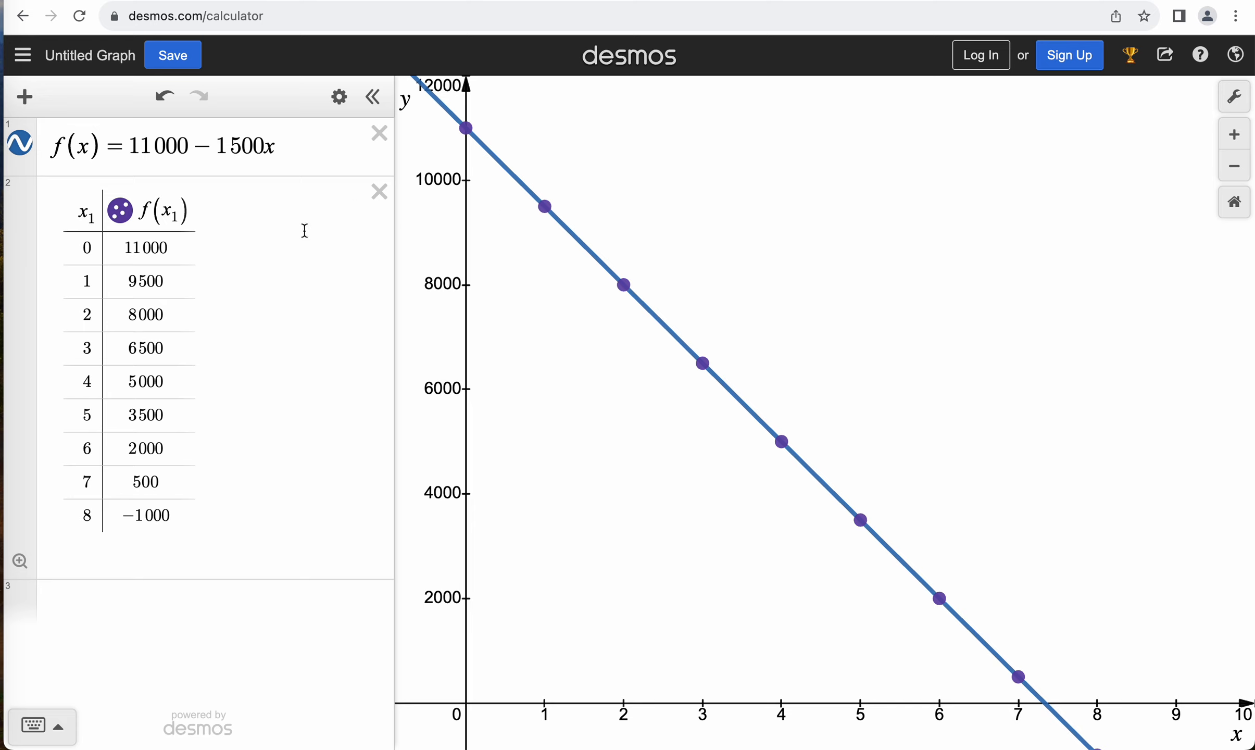
Step: Toggle the table's points off and back on, and set their marker style to open circles after trying crosses
left_click(121, 215)
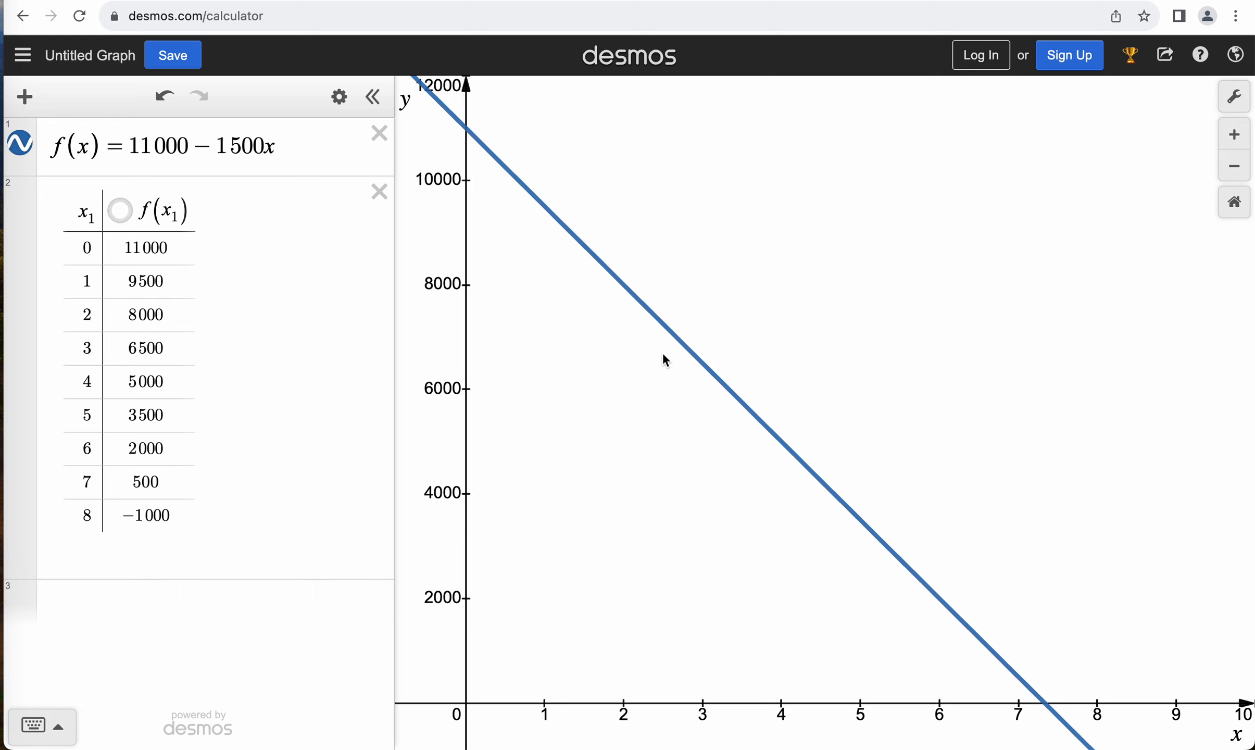
left_click(120, 211)
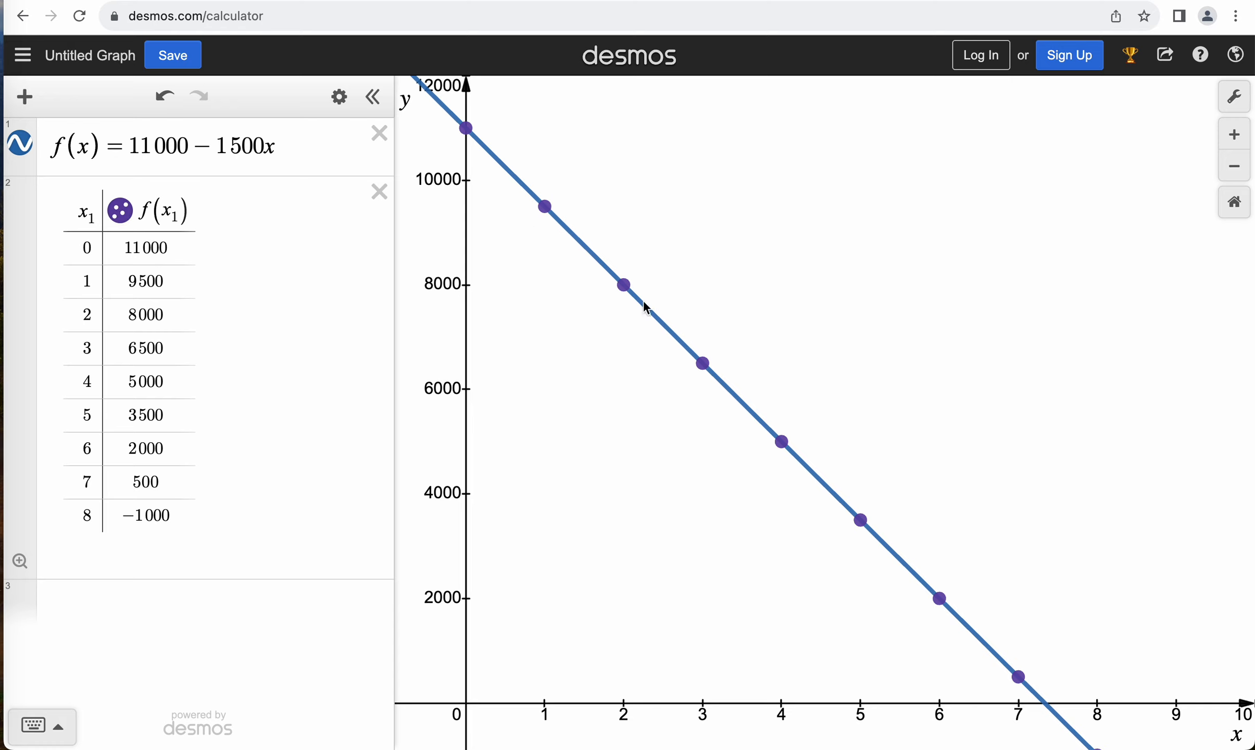
left_click(121, 213)
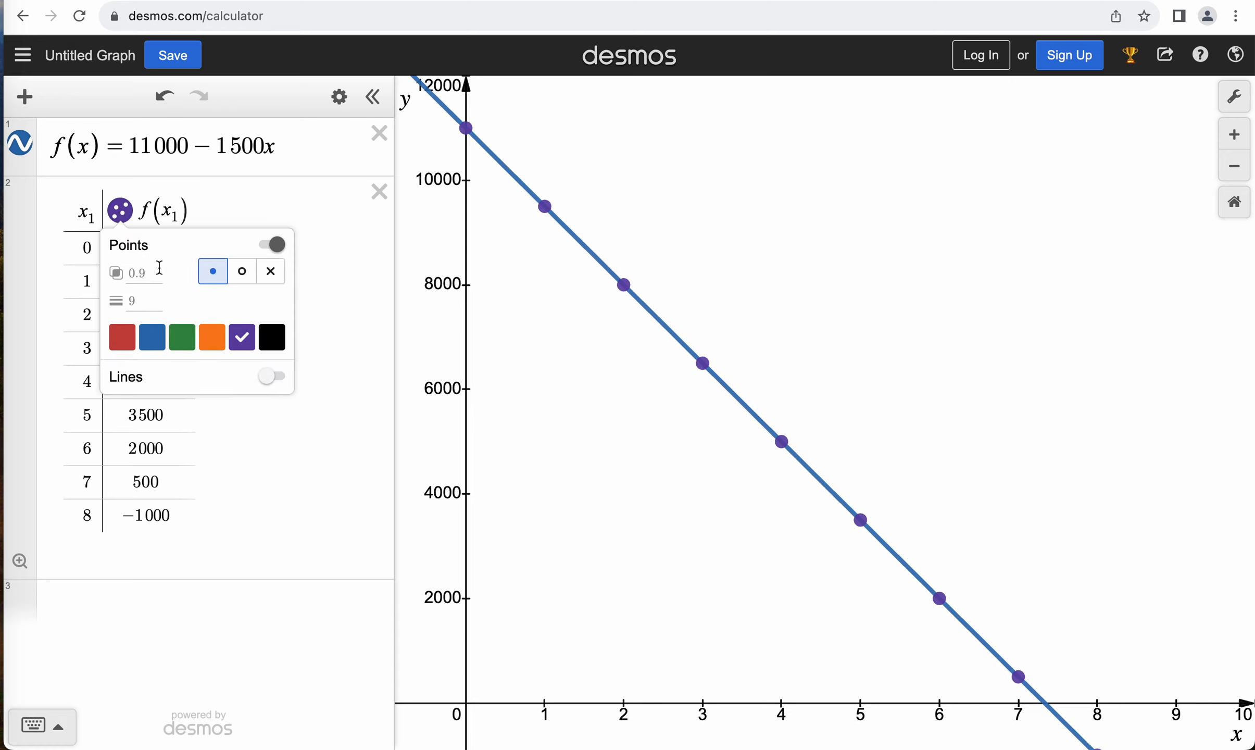
left_click(244, 279)
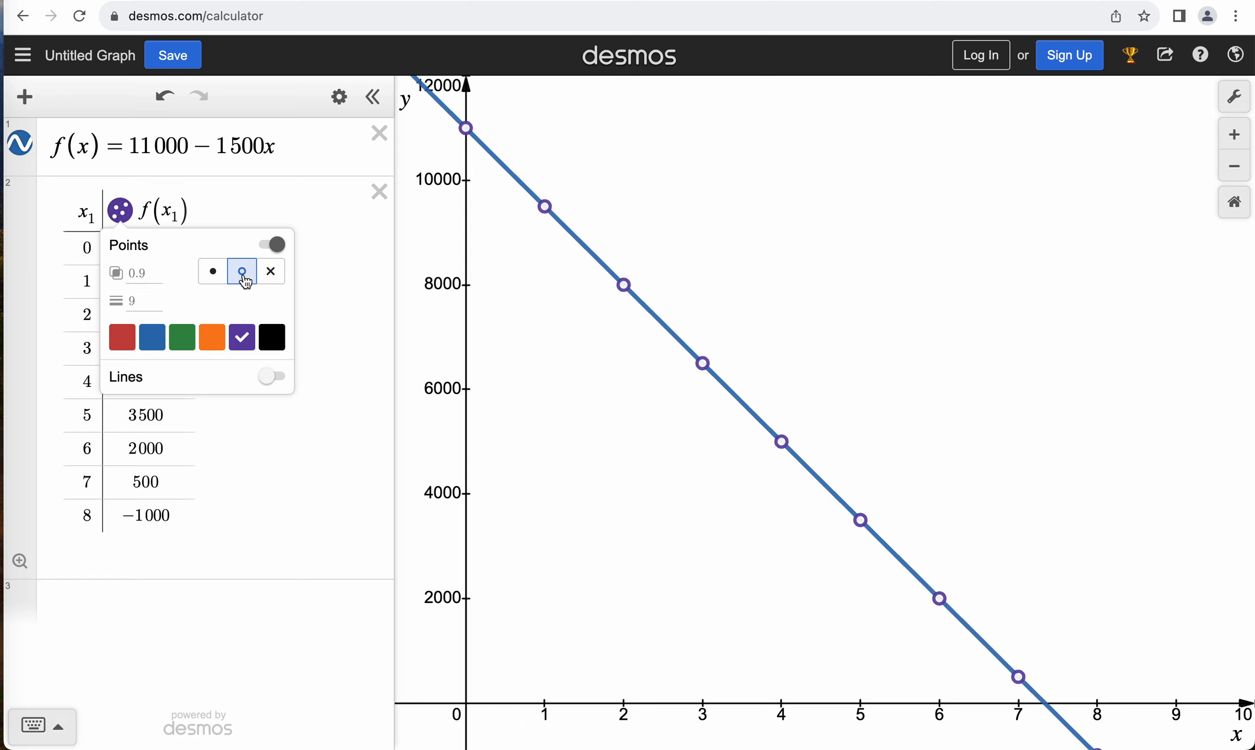
left_click(274, 279)
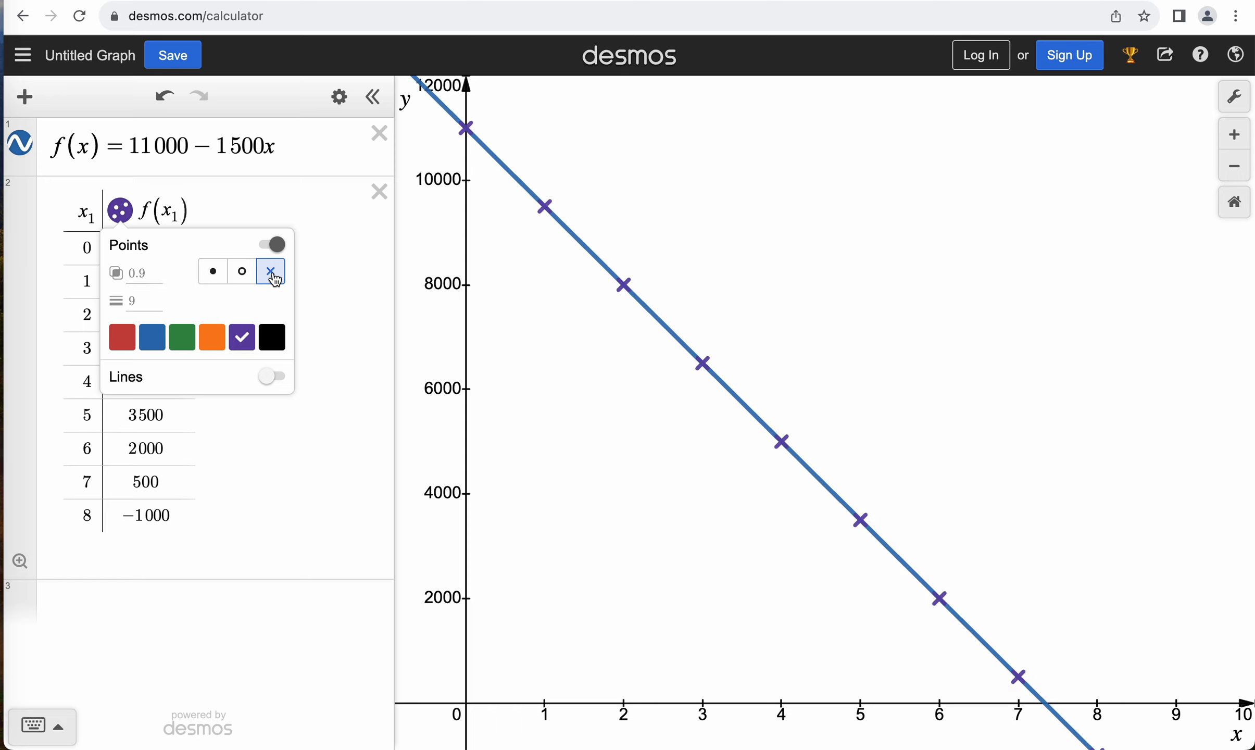
left_click(244, 275)
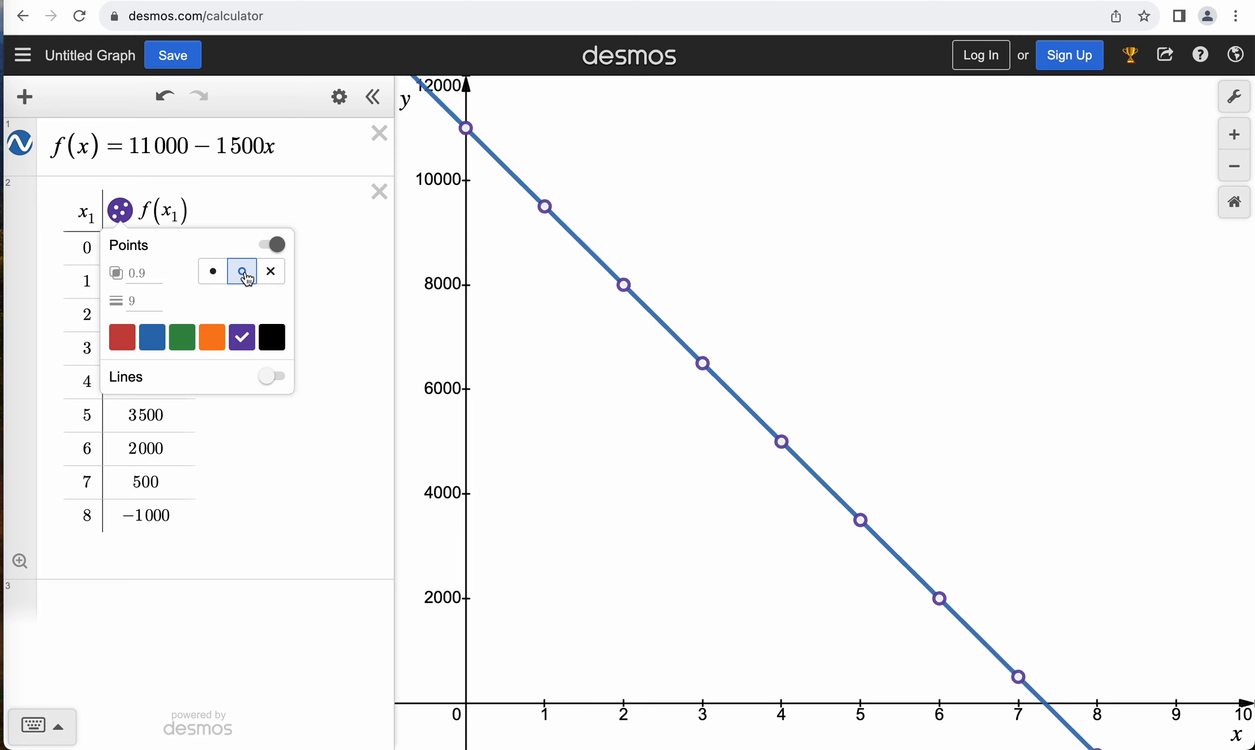
Step: Set the size of the table's points to 15 and their colour to blue
left_click(139, 303)
type("15")
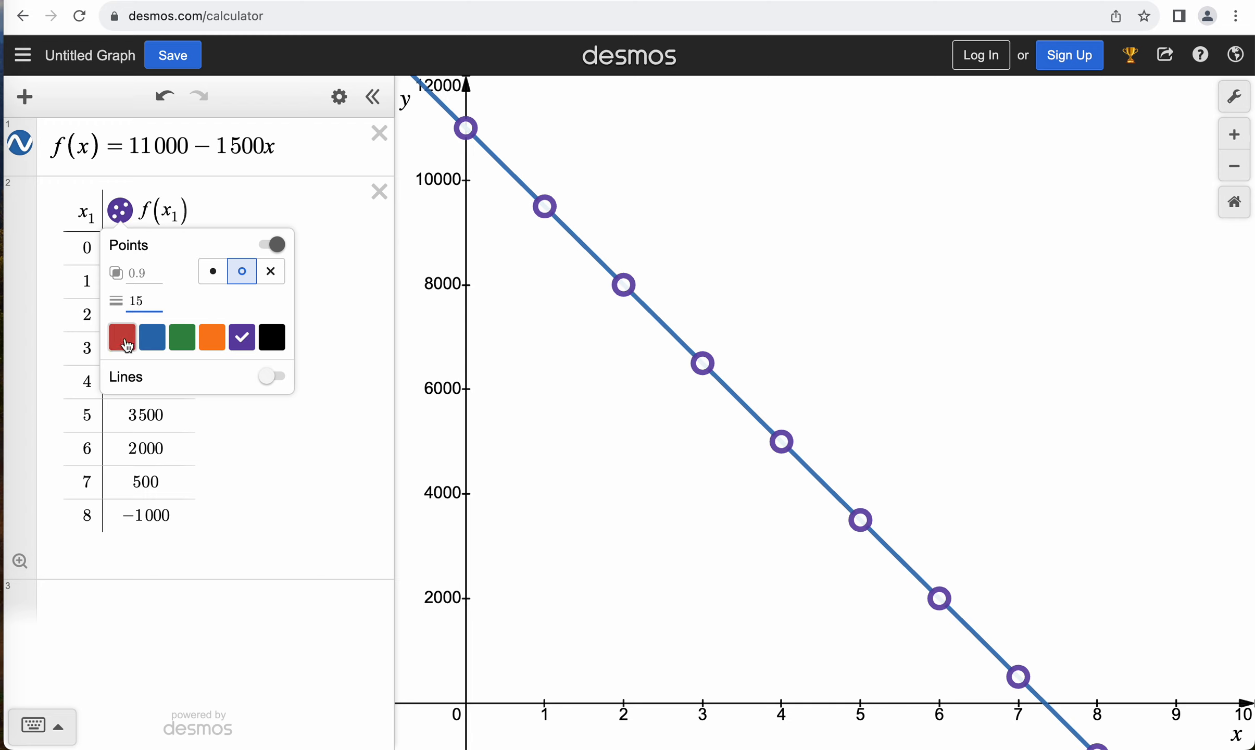
left_click(153, 343)
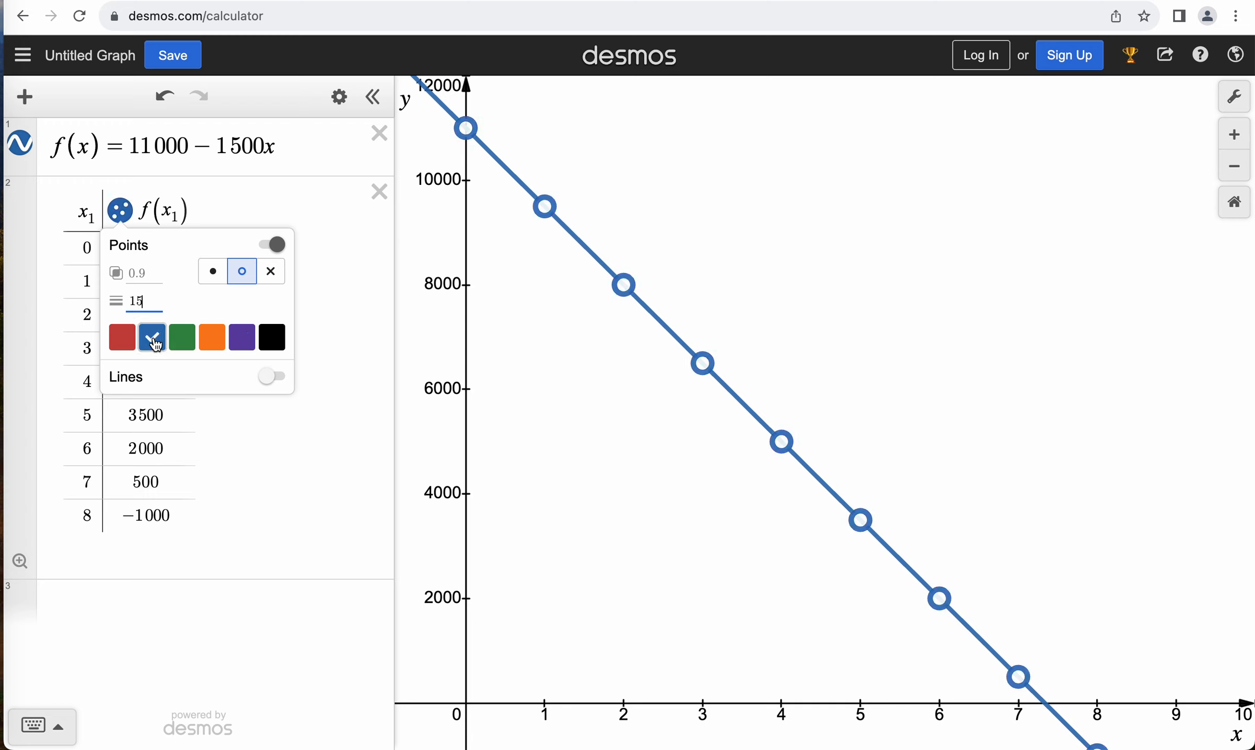
left_click(318, 316)
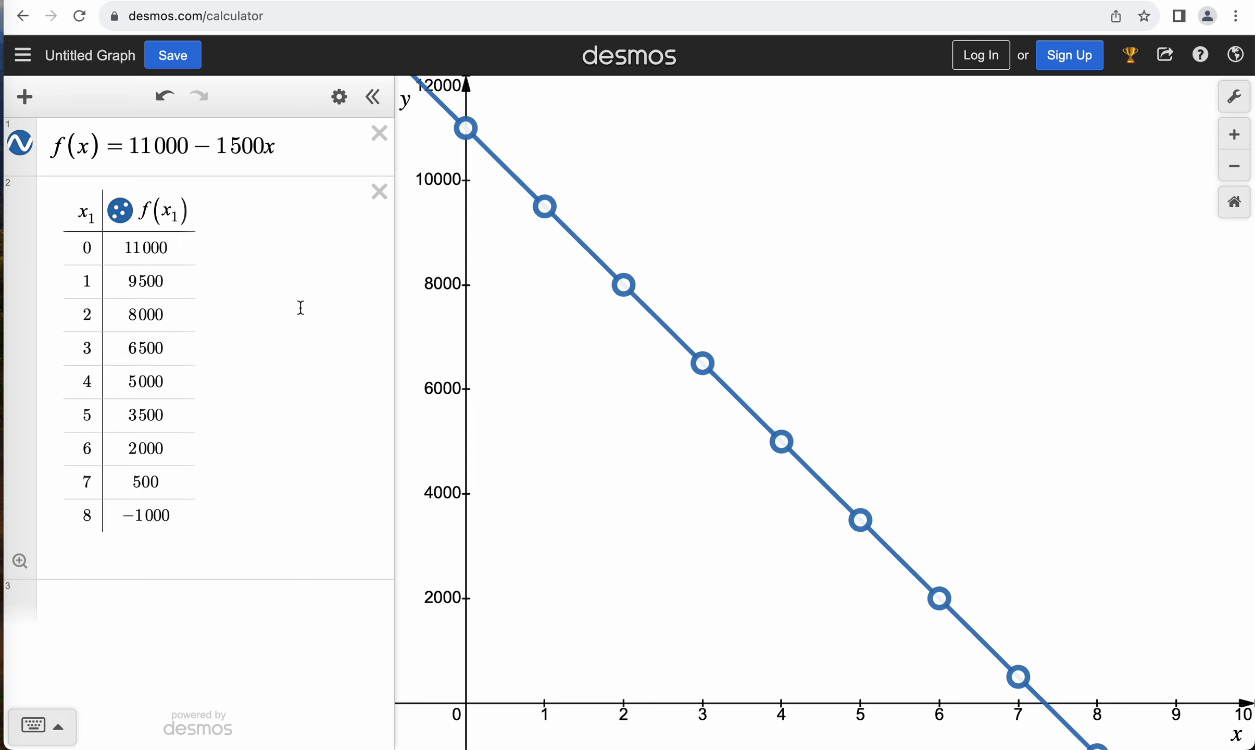
Step: Make the function's line dashed after trying the dotted style, and set its thickness to 5
left_click(21, 146)
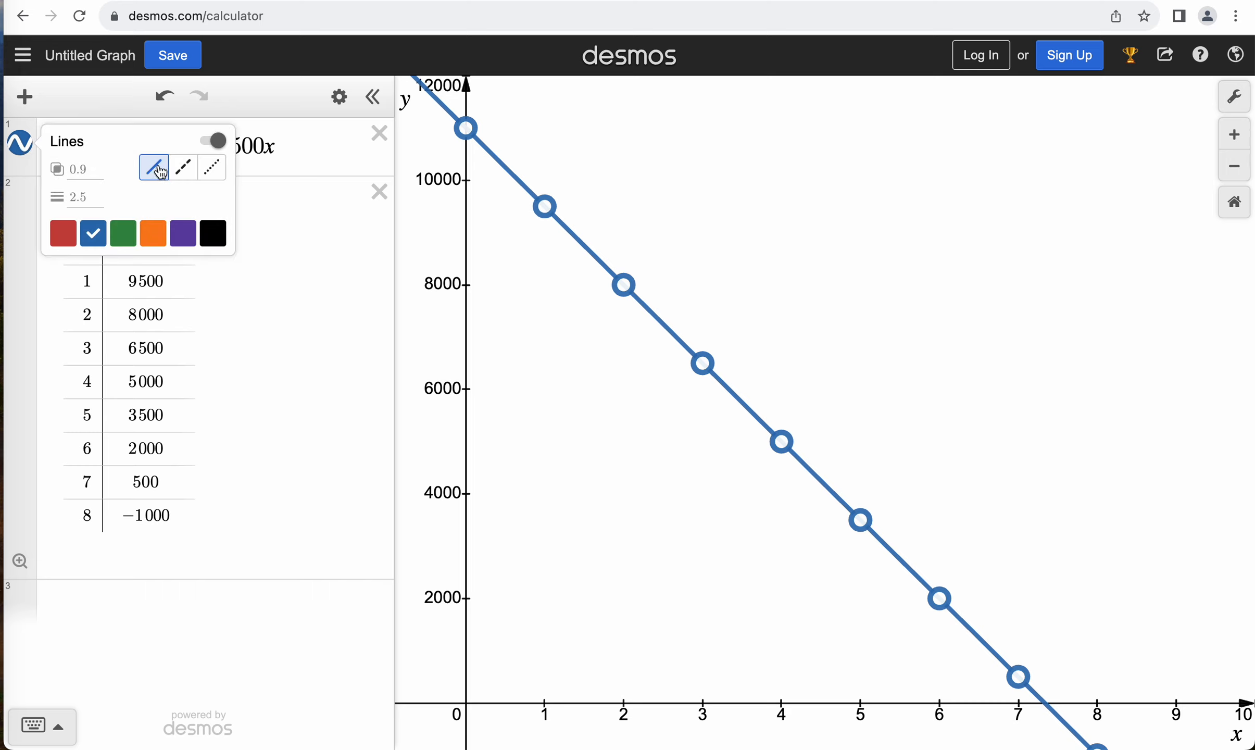
left_click(183, 167)
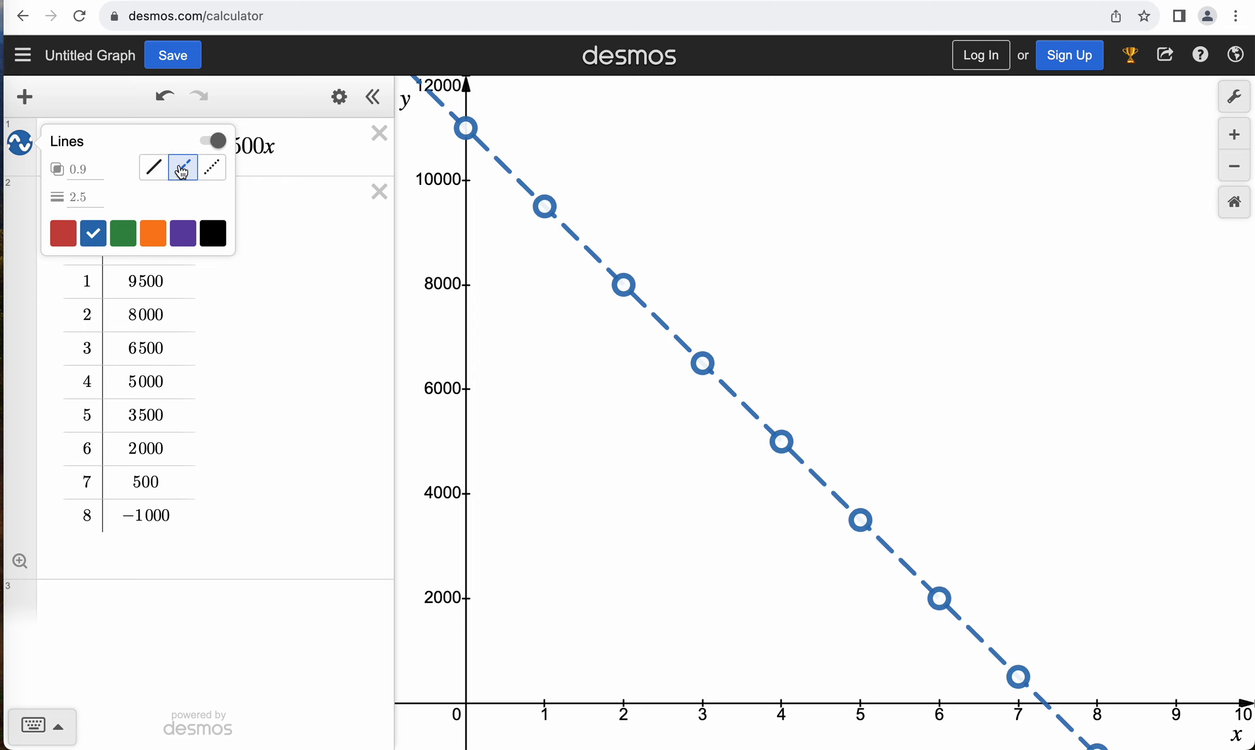
left_click(215, 170)
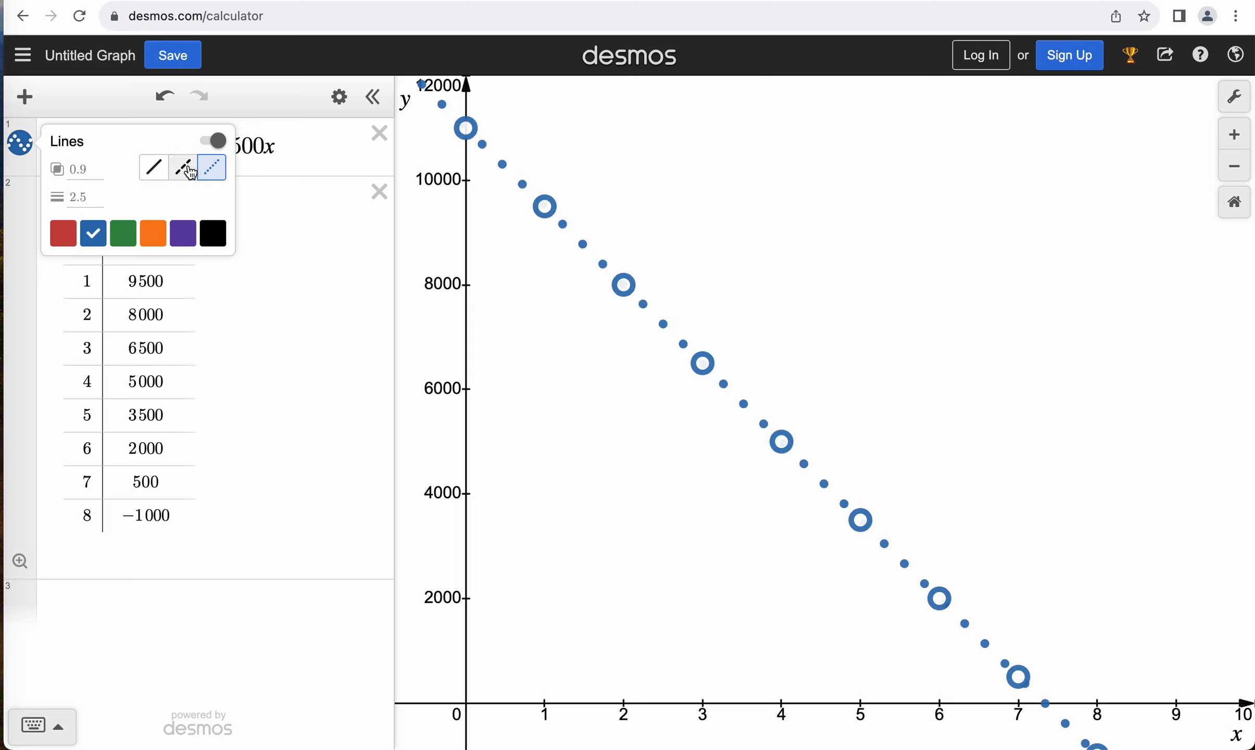
left_click(188, 170)
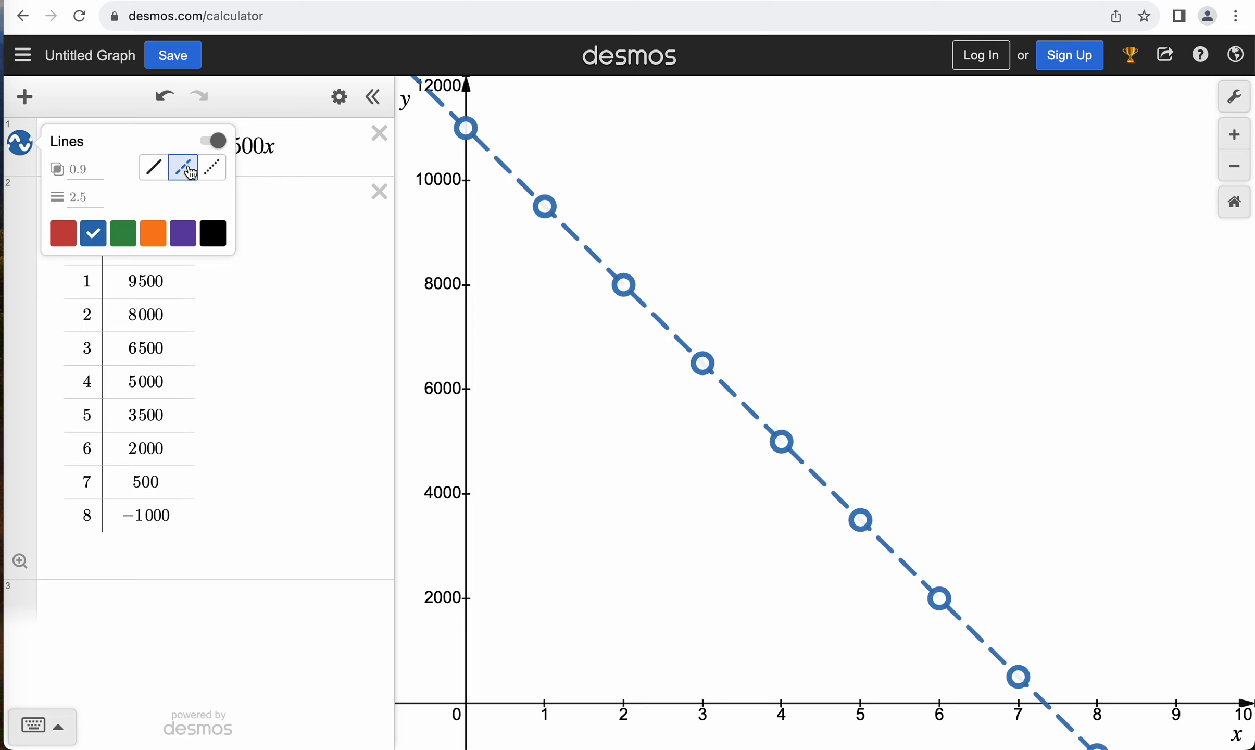
left_click(92, 194)
type("5")
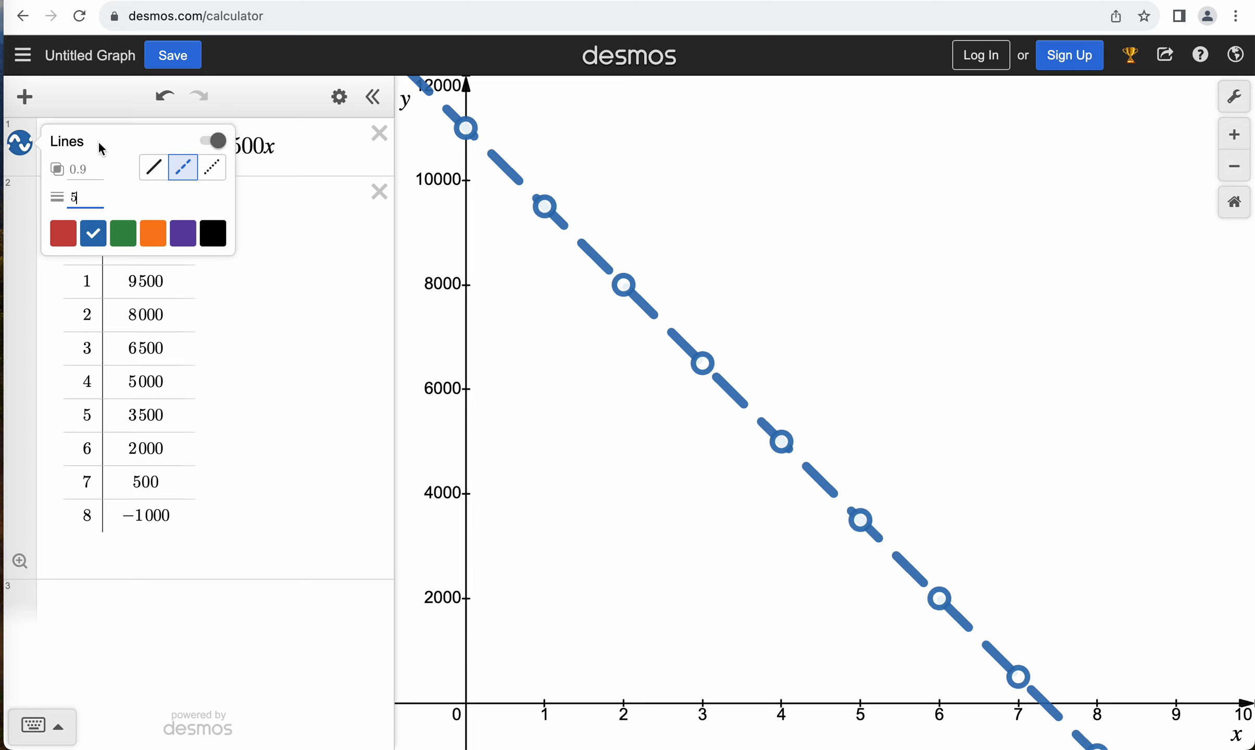
left_click(36, 143)
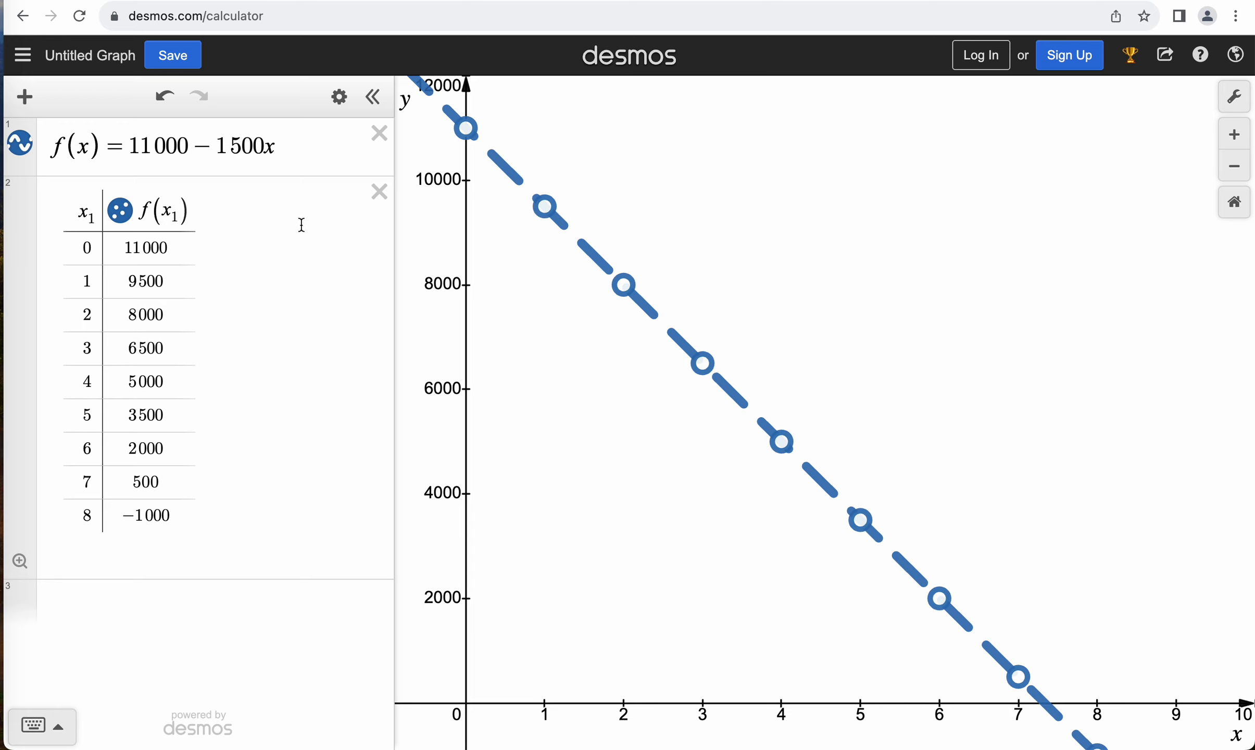
Step: Restrict the function's domain by appending {0<x<7.33} to its expression
left_click(295, 147)
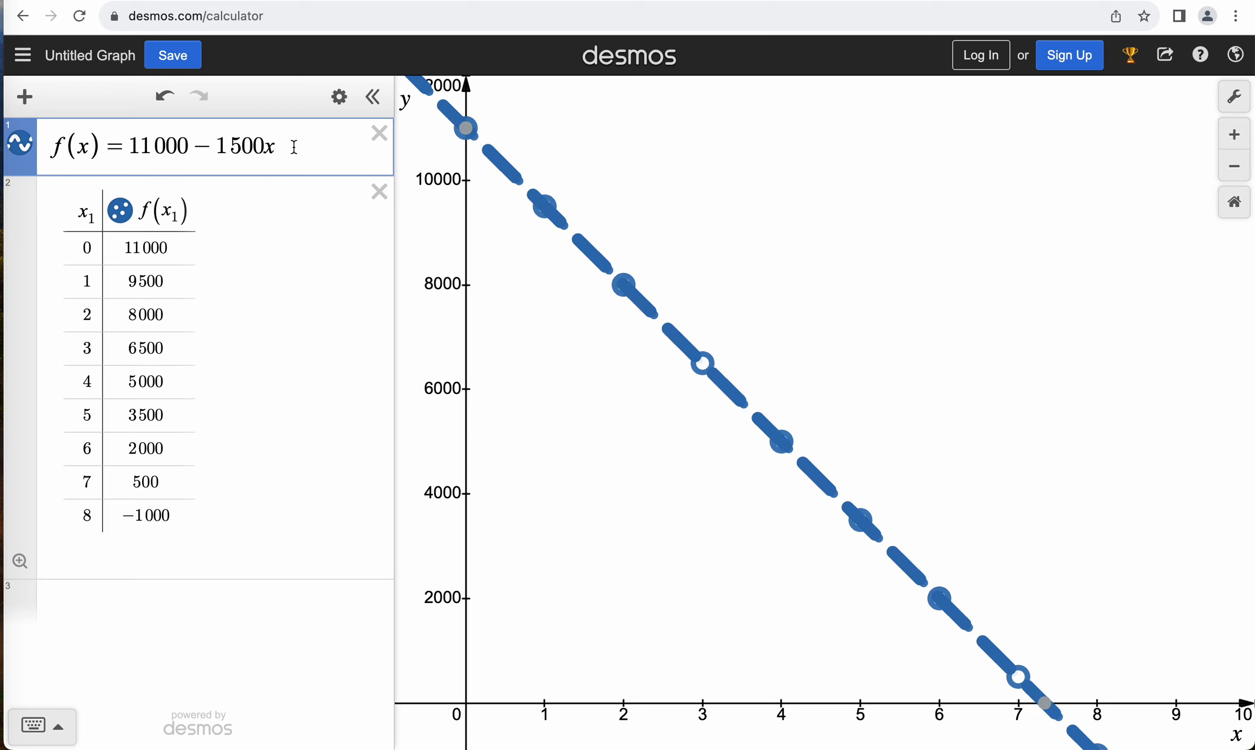
type("{0<")
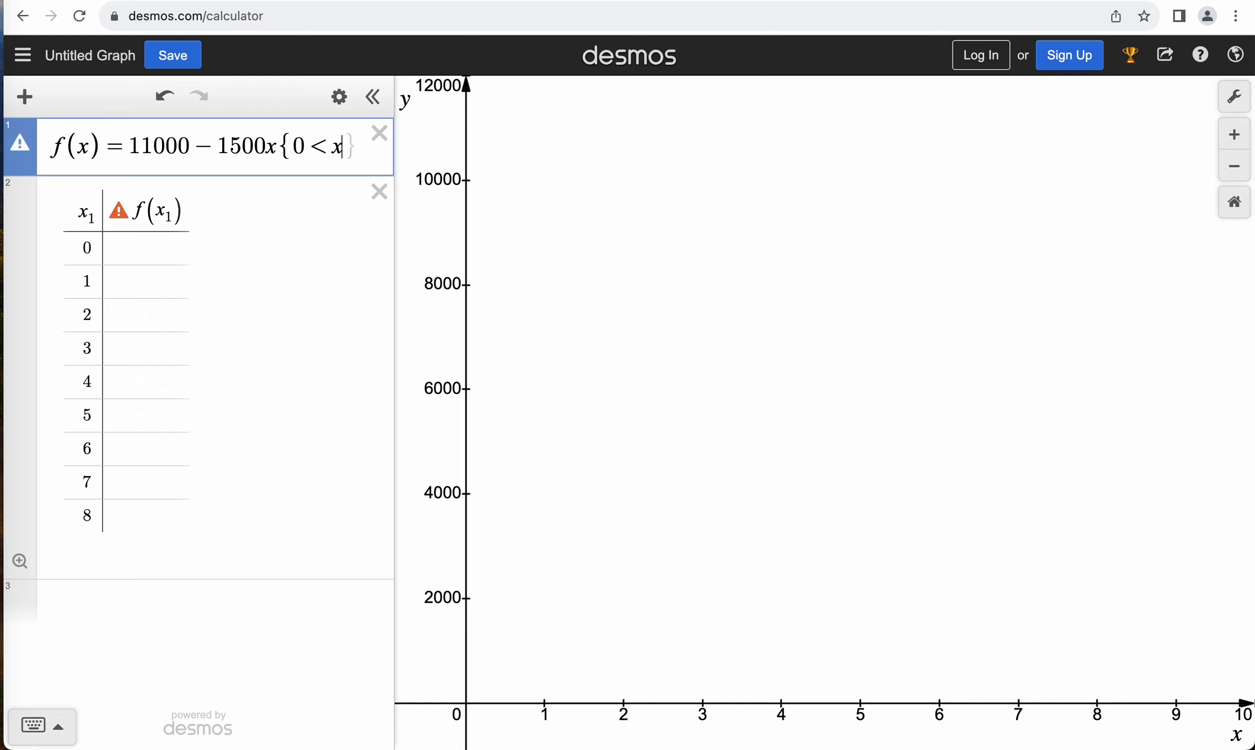
type("x<")
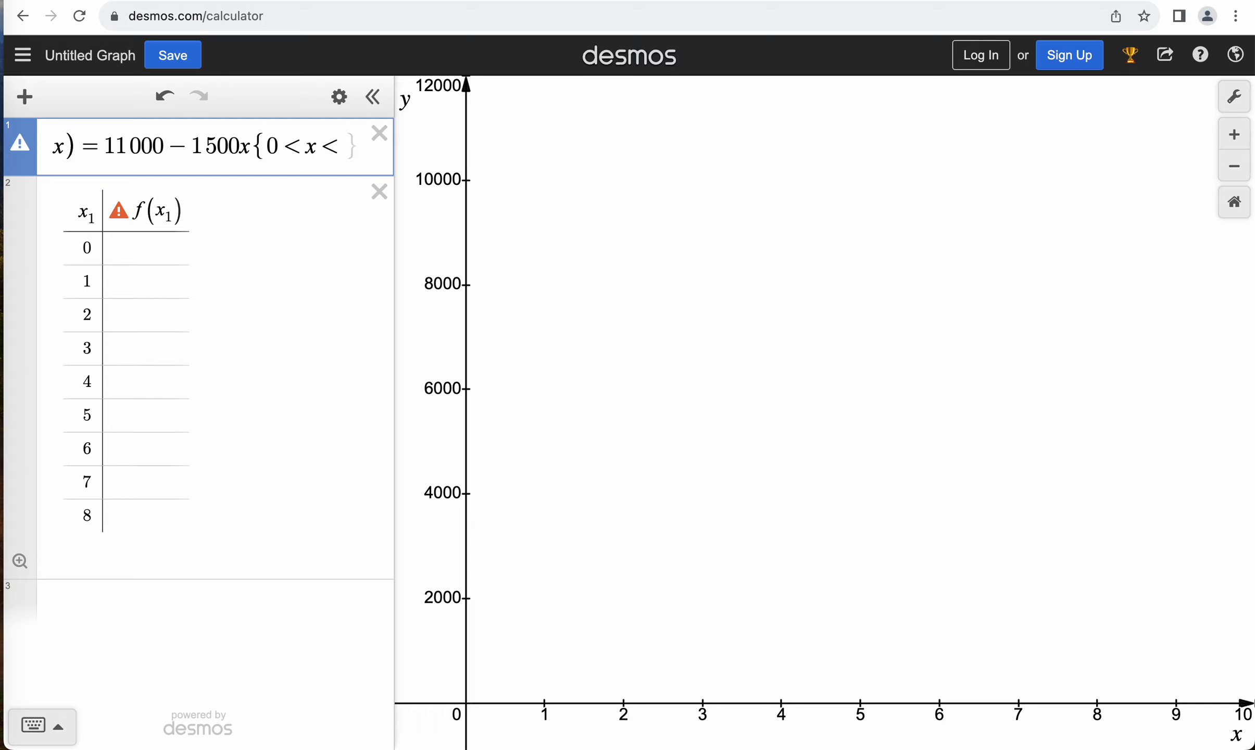
type("7.")
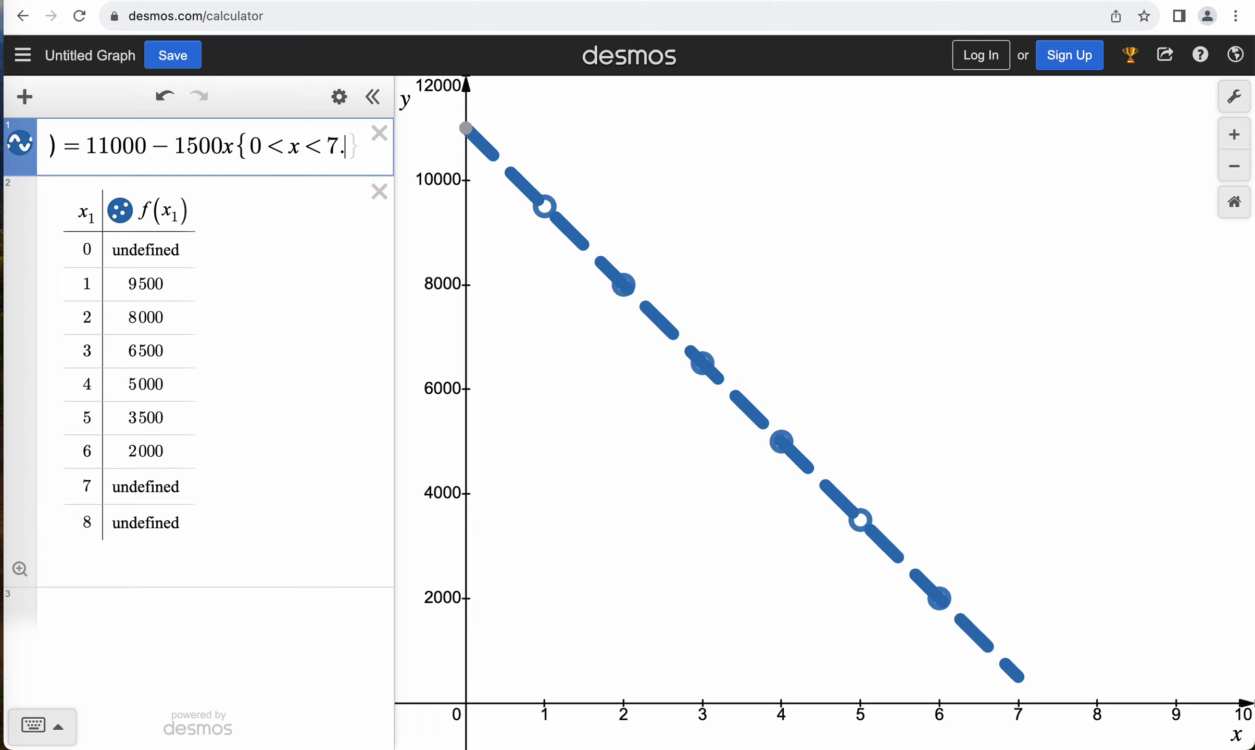
type("33")
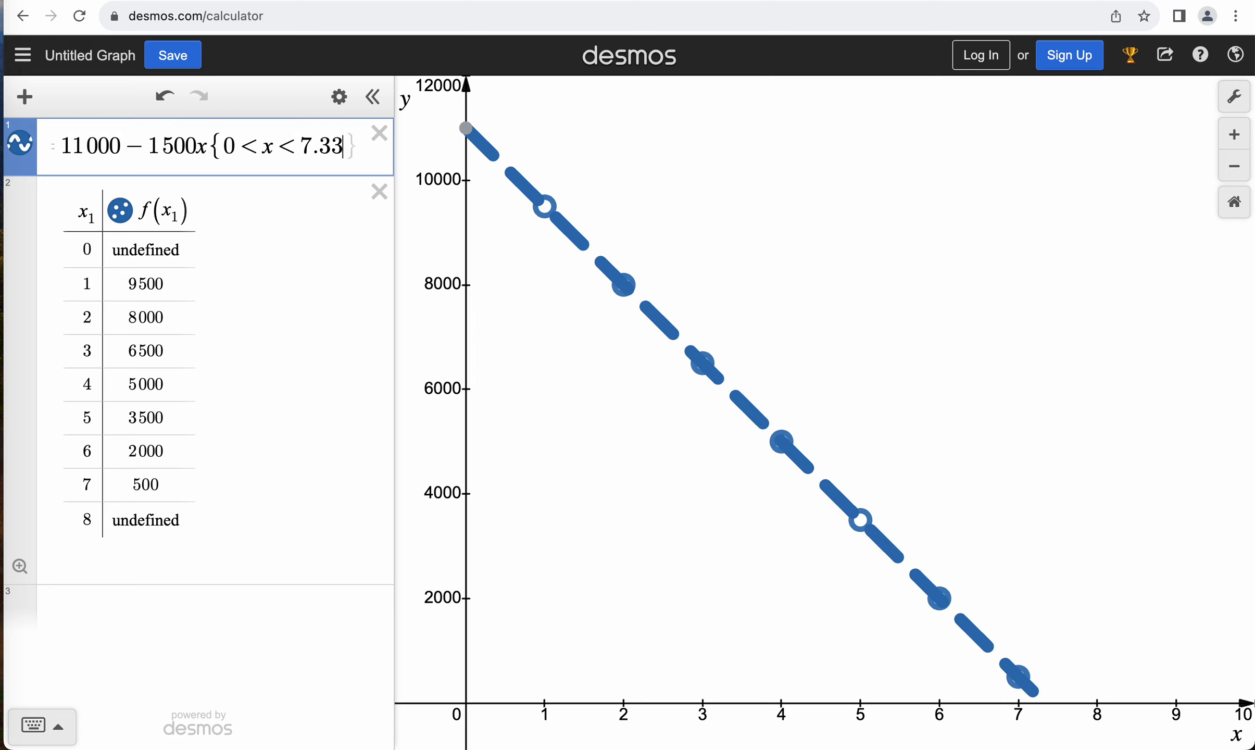
type("}")
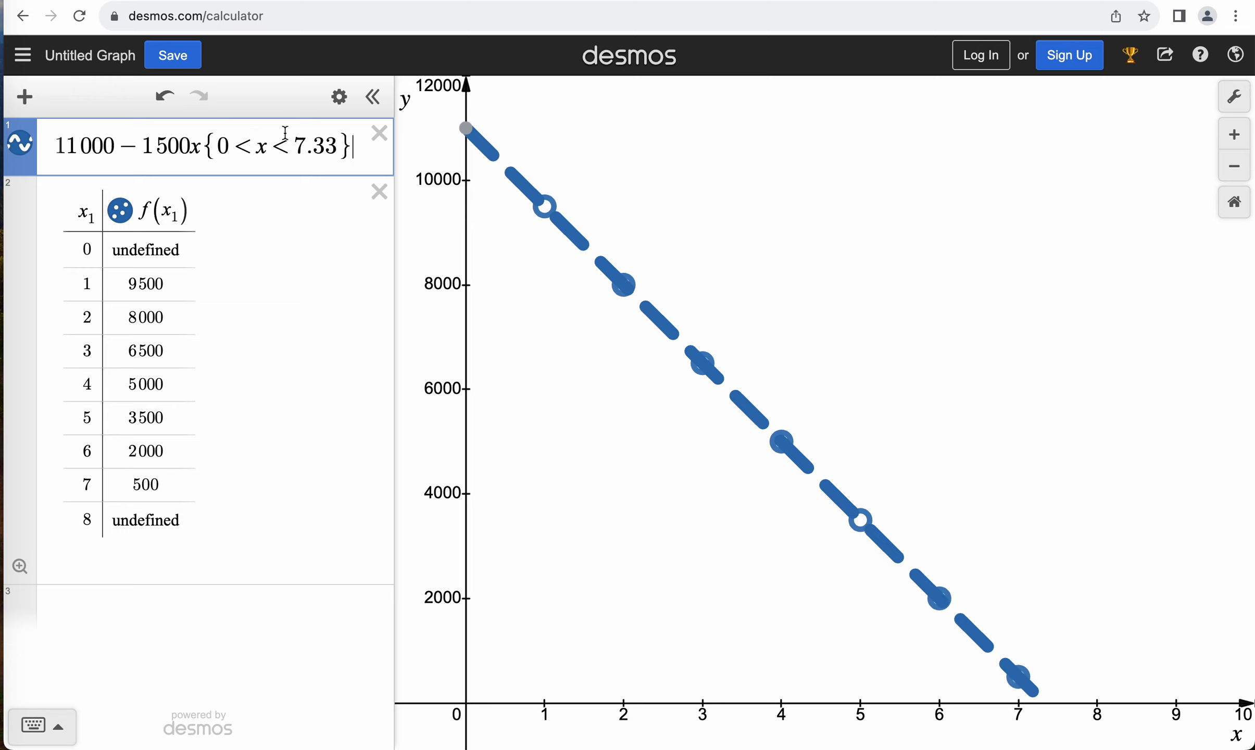
Step: Change the function's line style to solid
left_click(25, 150)
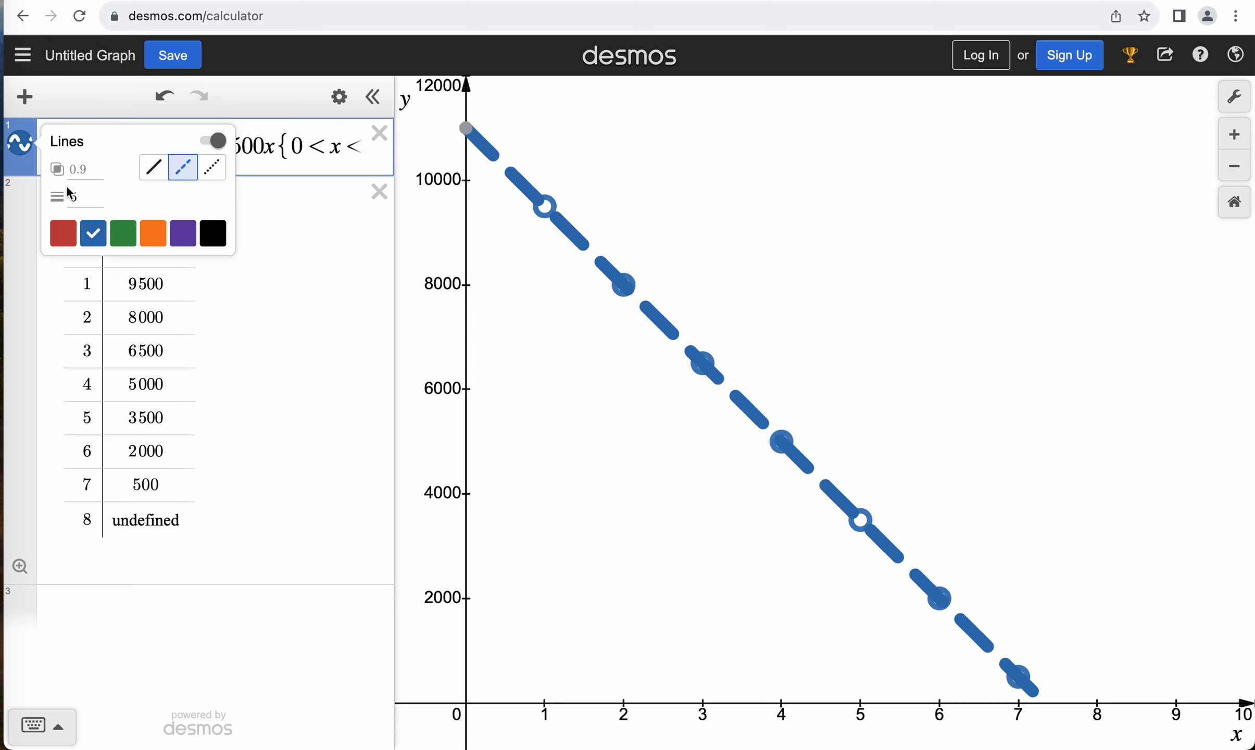
left_click(154, 168)
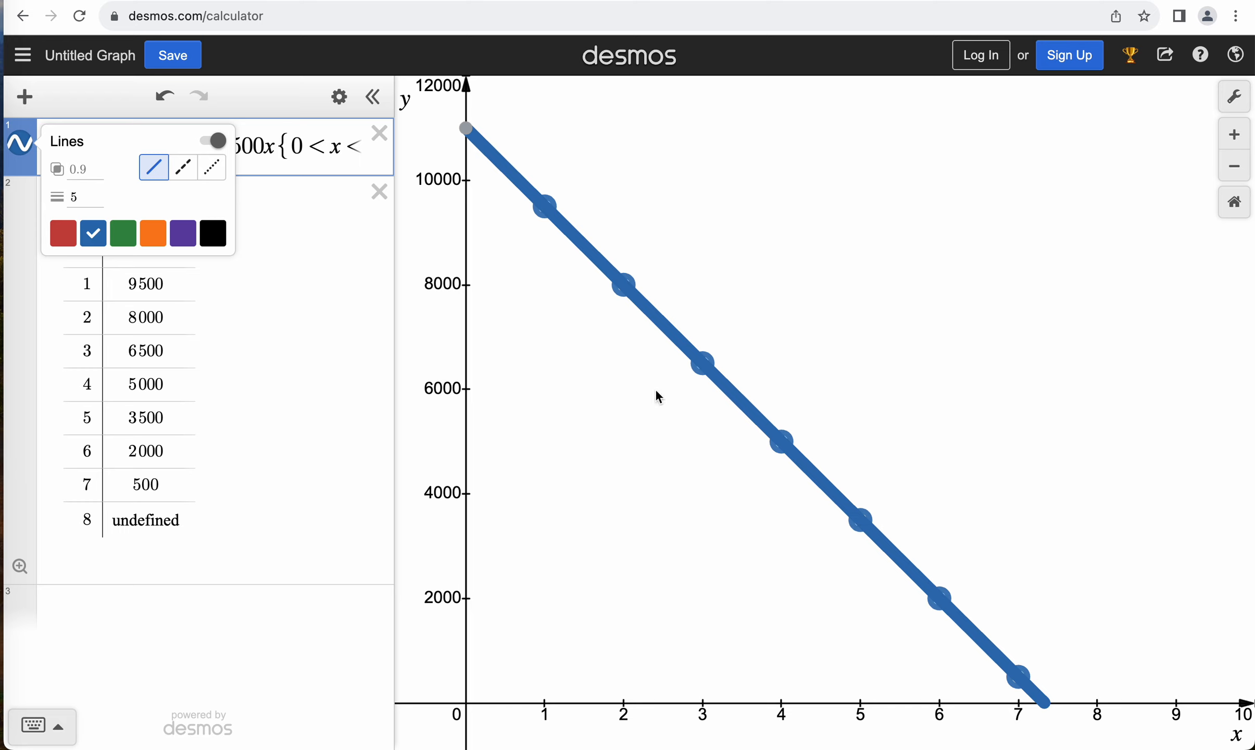
left_click(289, 367)
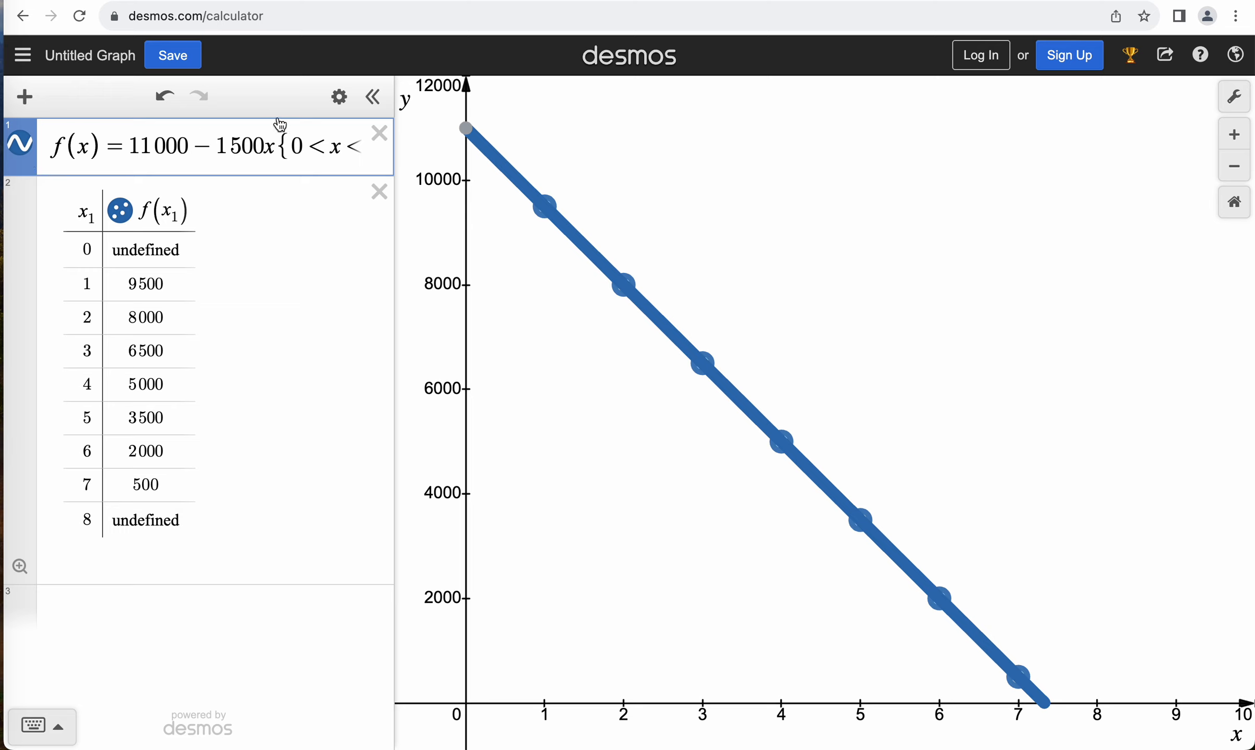
Step: Delete all expressions from the graph and create an empty table in the first expression line
left_click(340, 98)
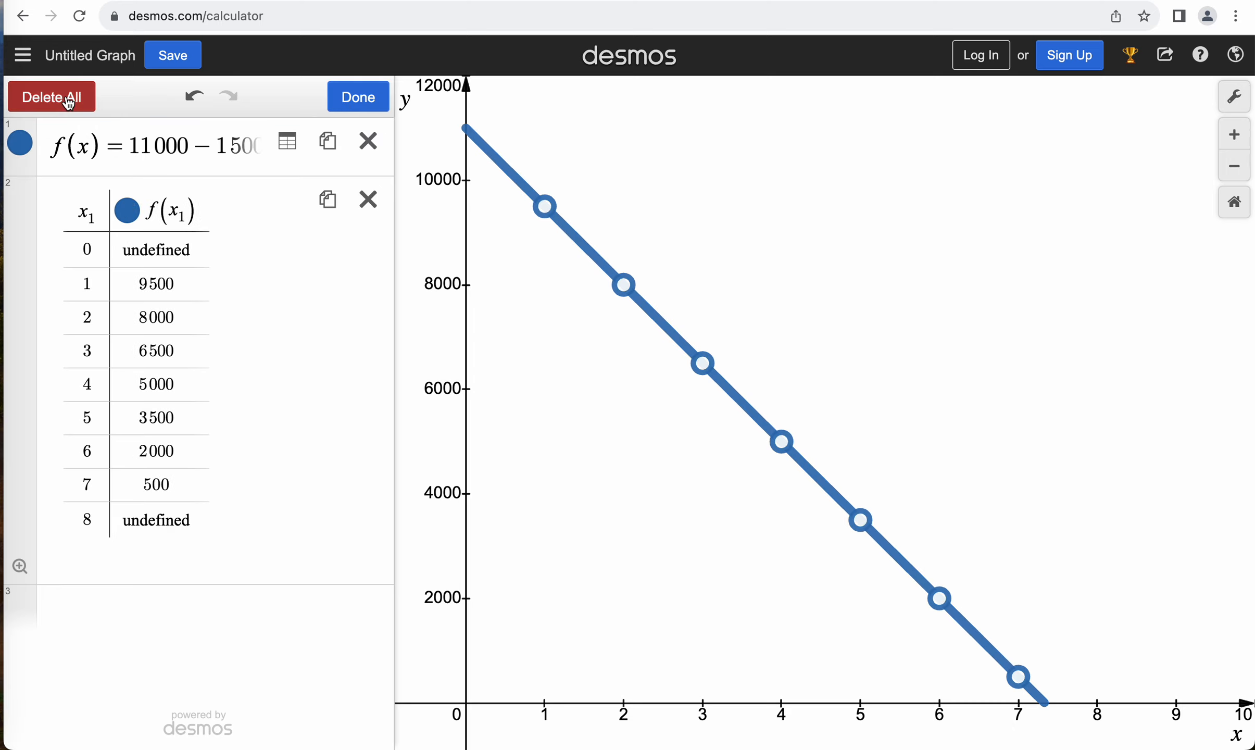
left_click(68, 99)
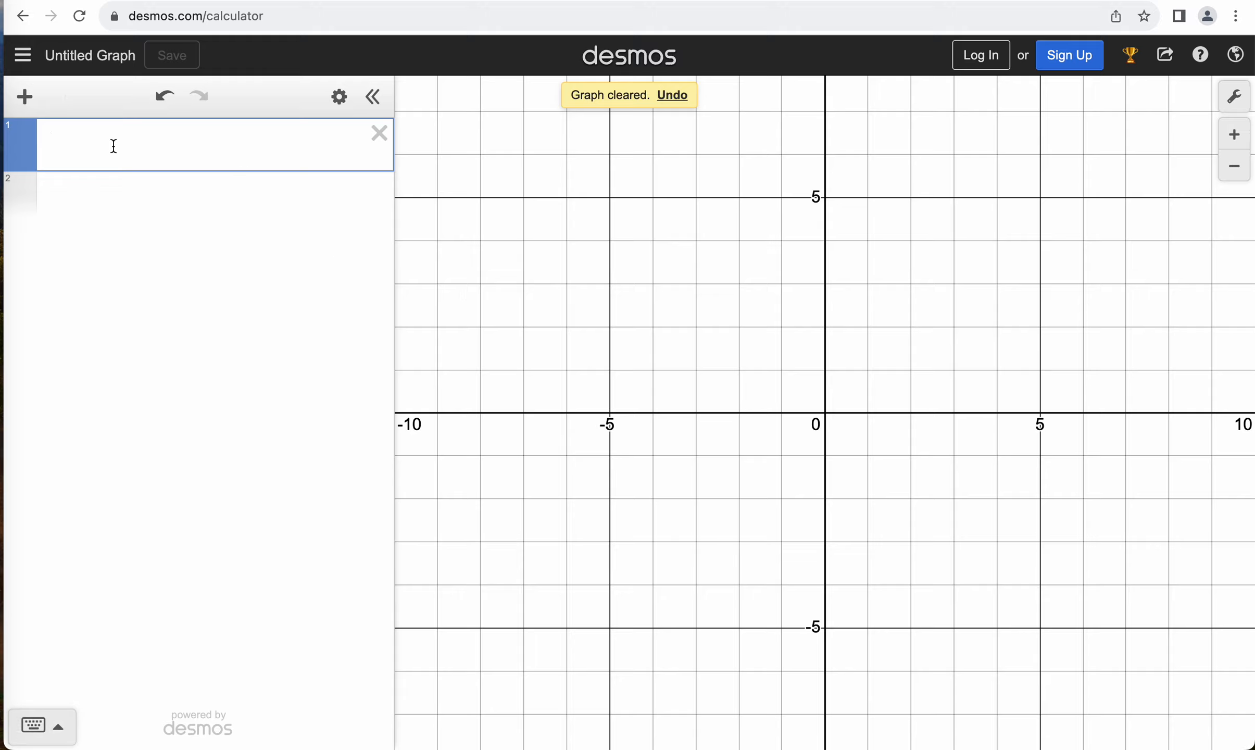
left_click(23, 98)
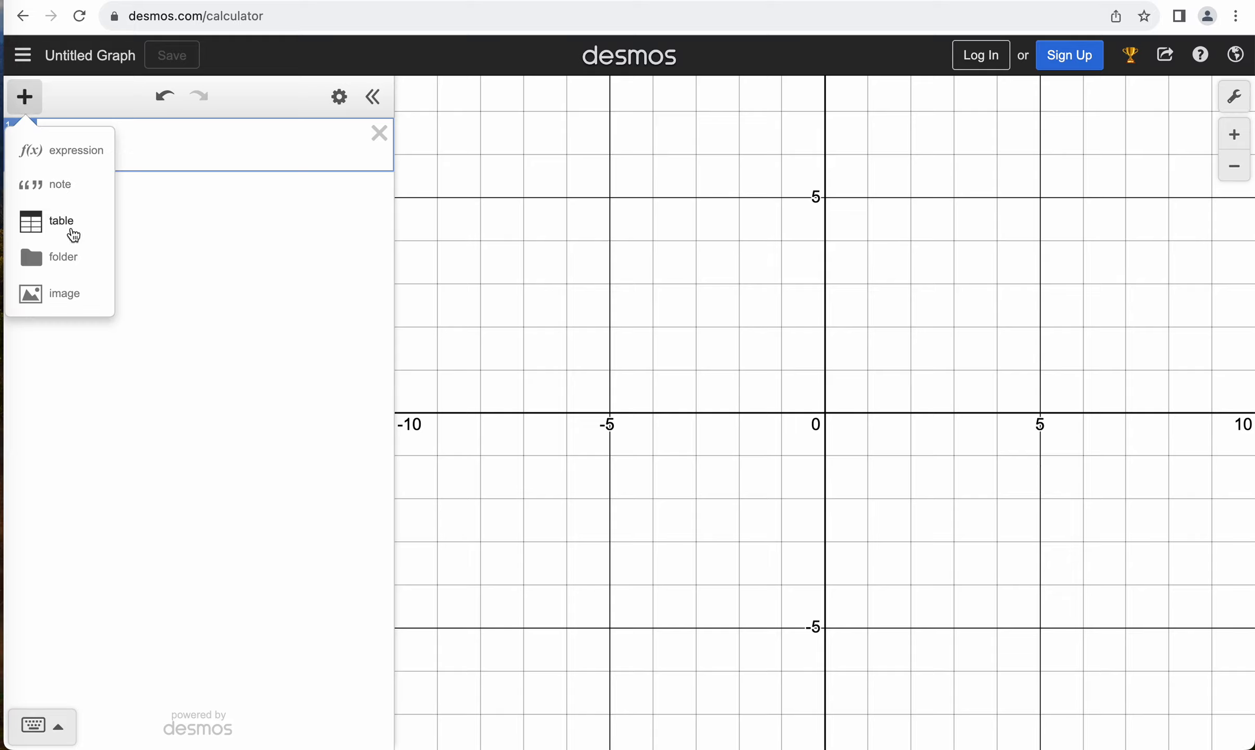
left_click(129, 164)
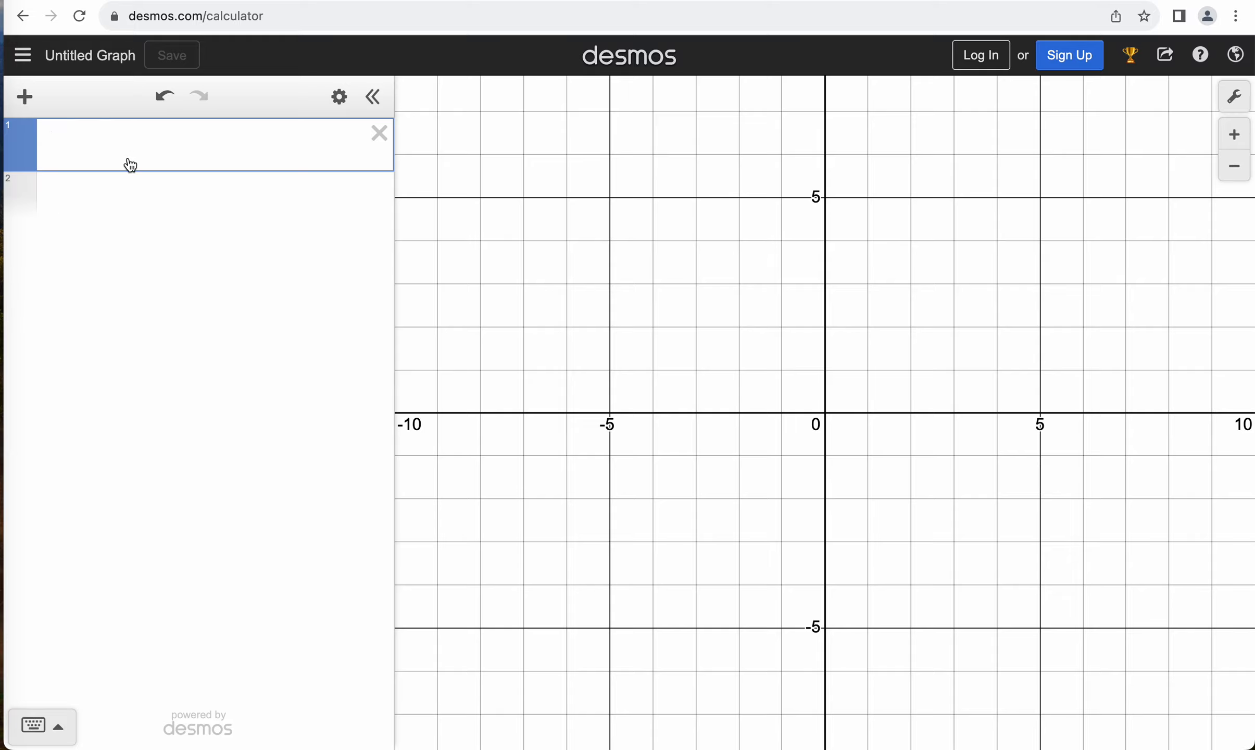
type("table")
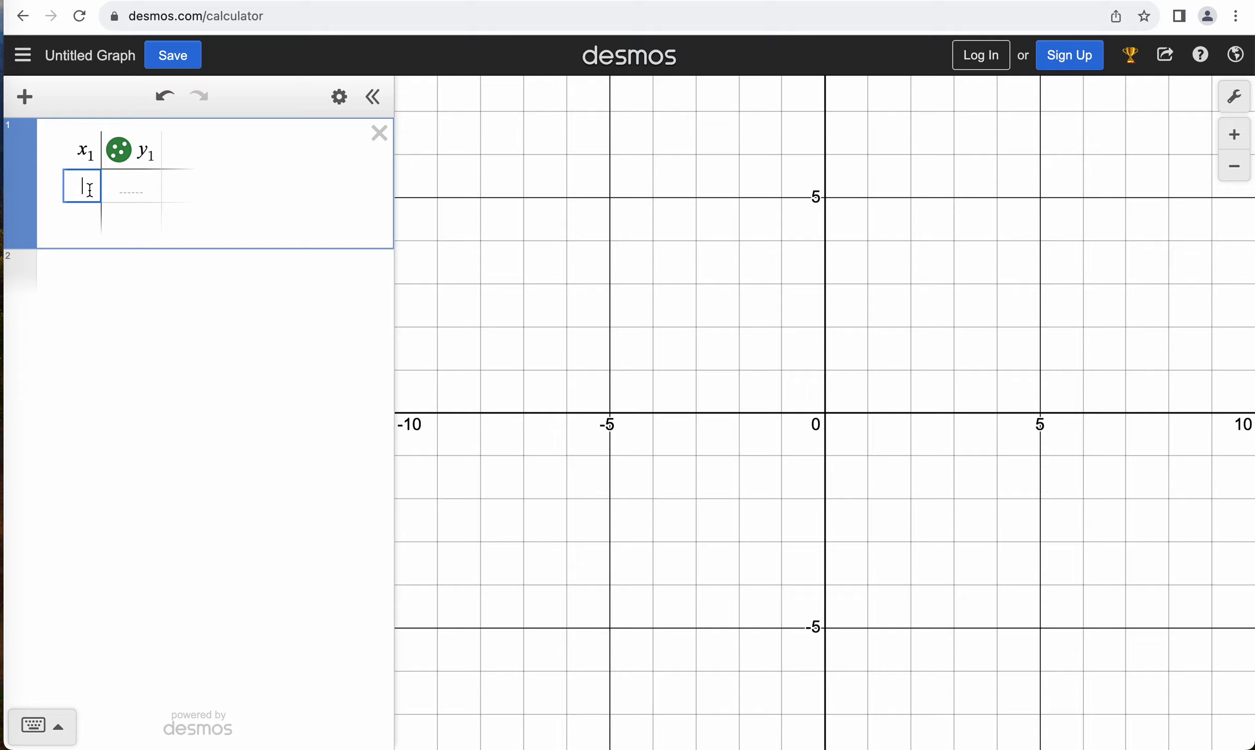
Step: Fill the table with the data points (2, 8000) and (5, 3500)
type("2")
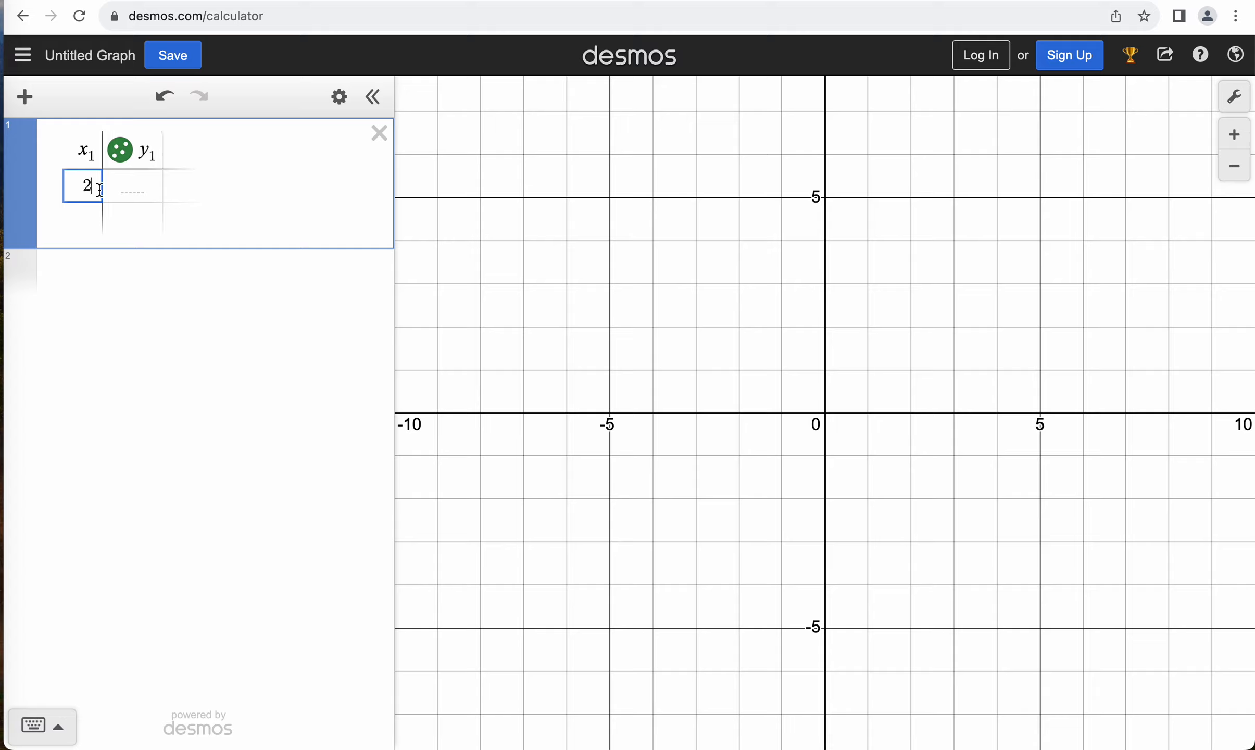
left_click(131, 190)
type("8000")
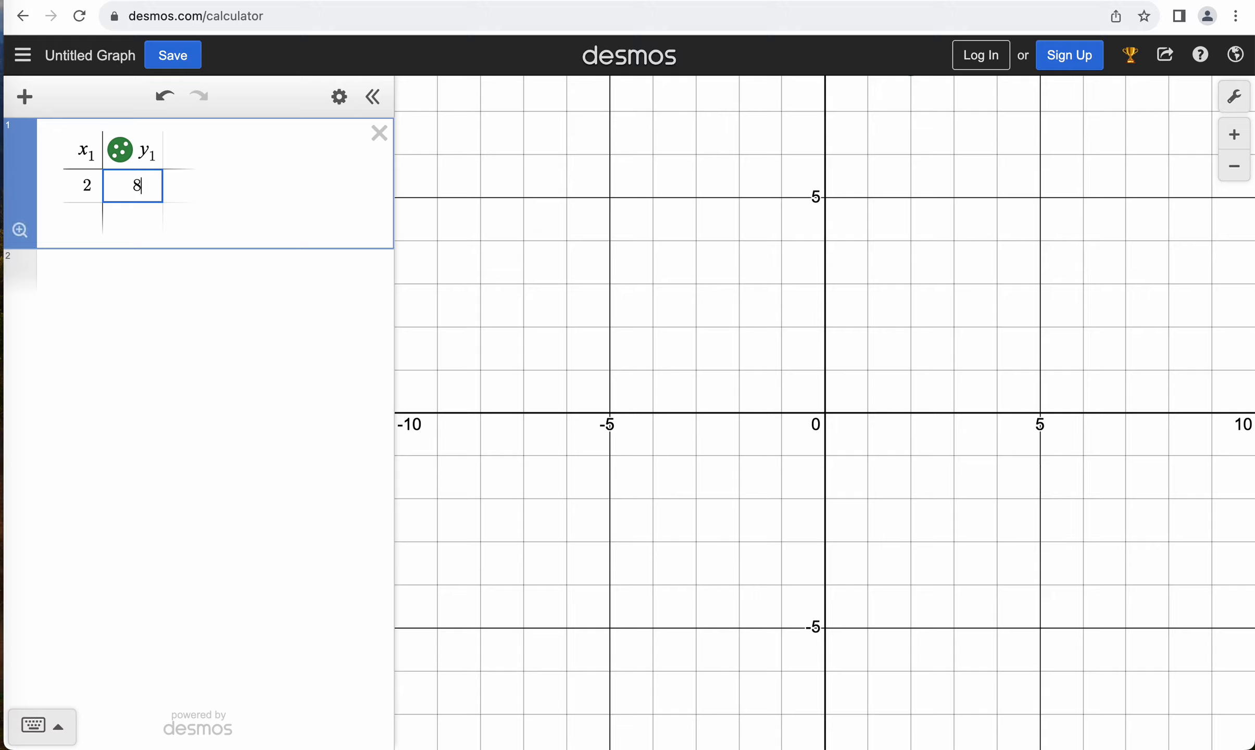
left_click(91, 218)
type("5")
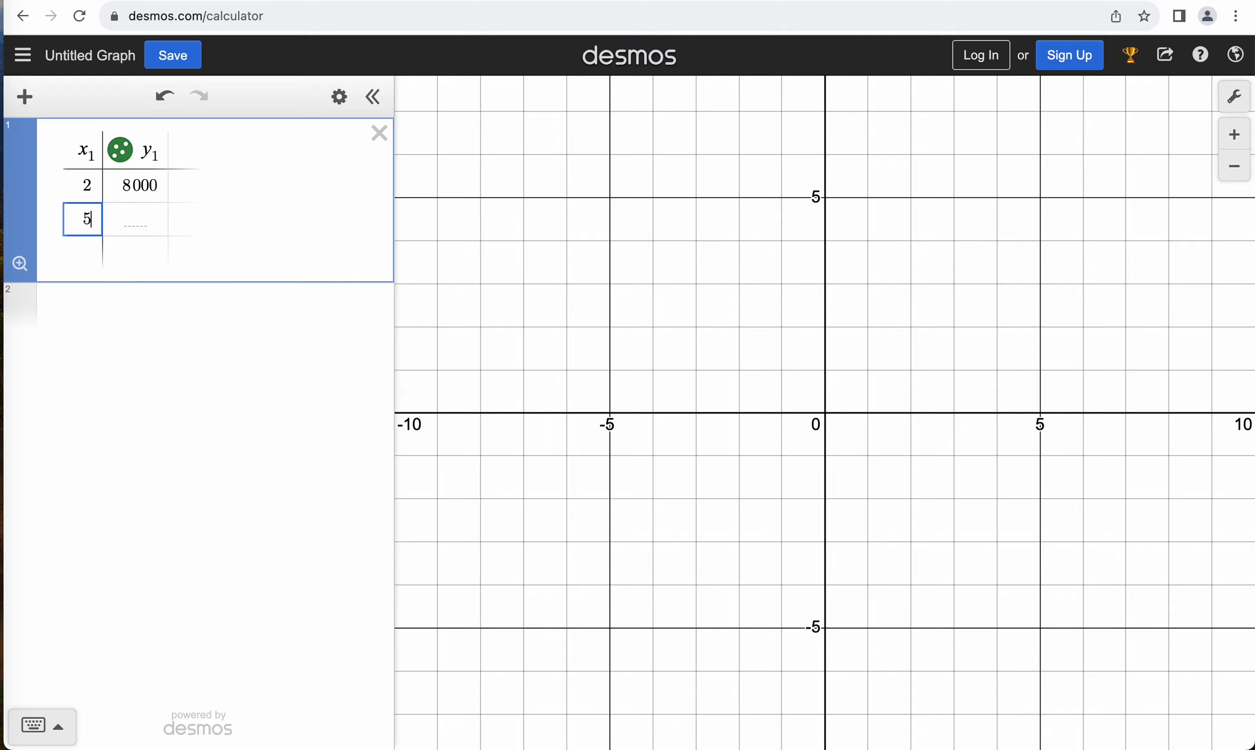
left_click(133, 219)
type("3500")
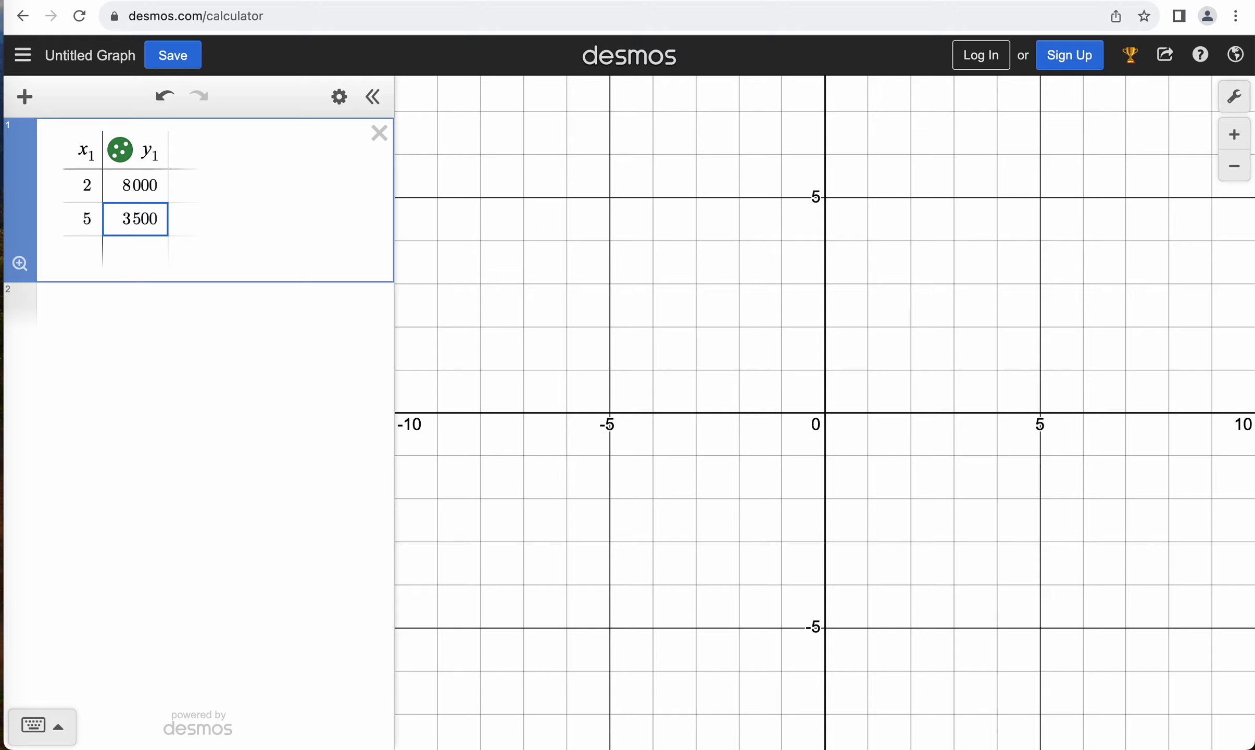
left_click(213, 207)
Step: Set the lower limit of the graph's x-axis to -1
left_click(1235, 99)
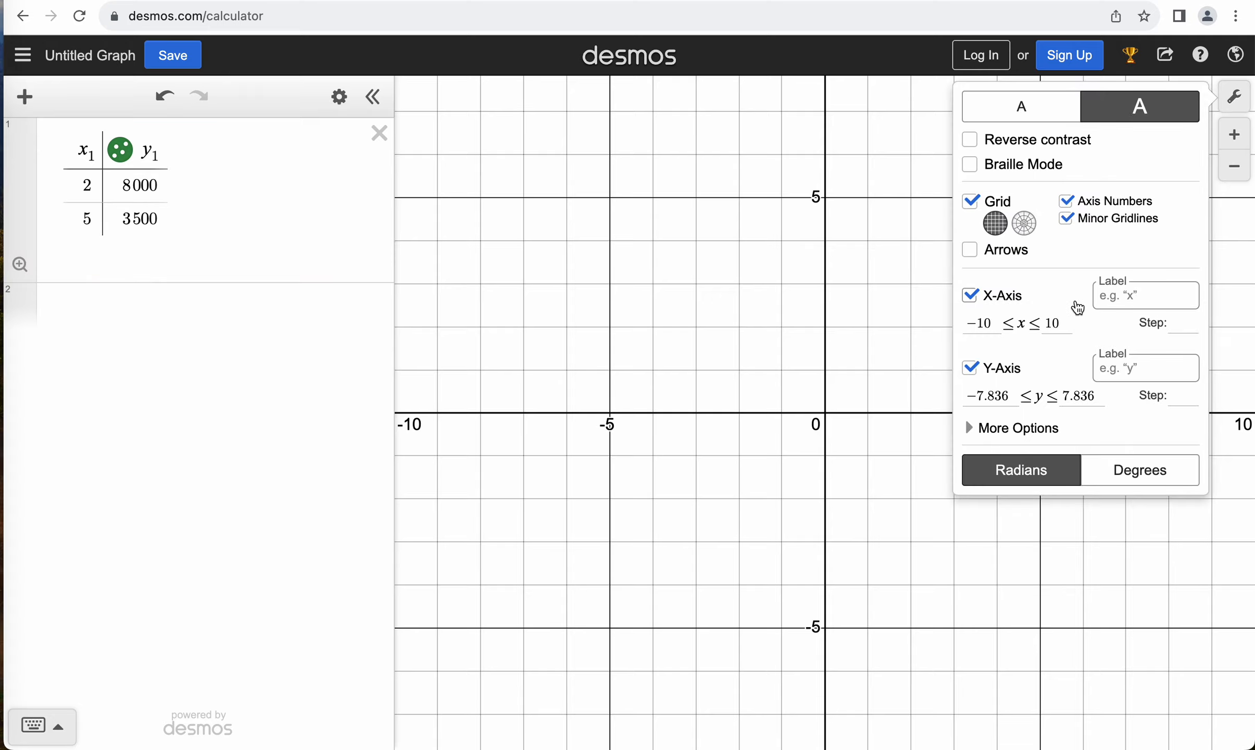
left_click(994, 324)
key("BackSpace")
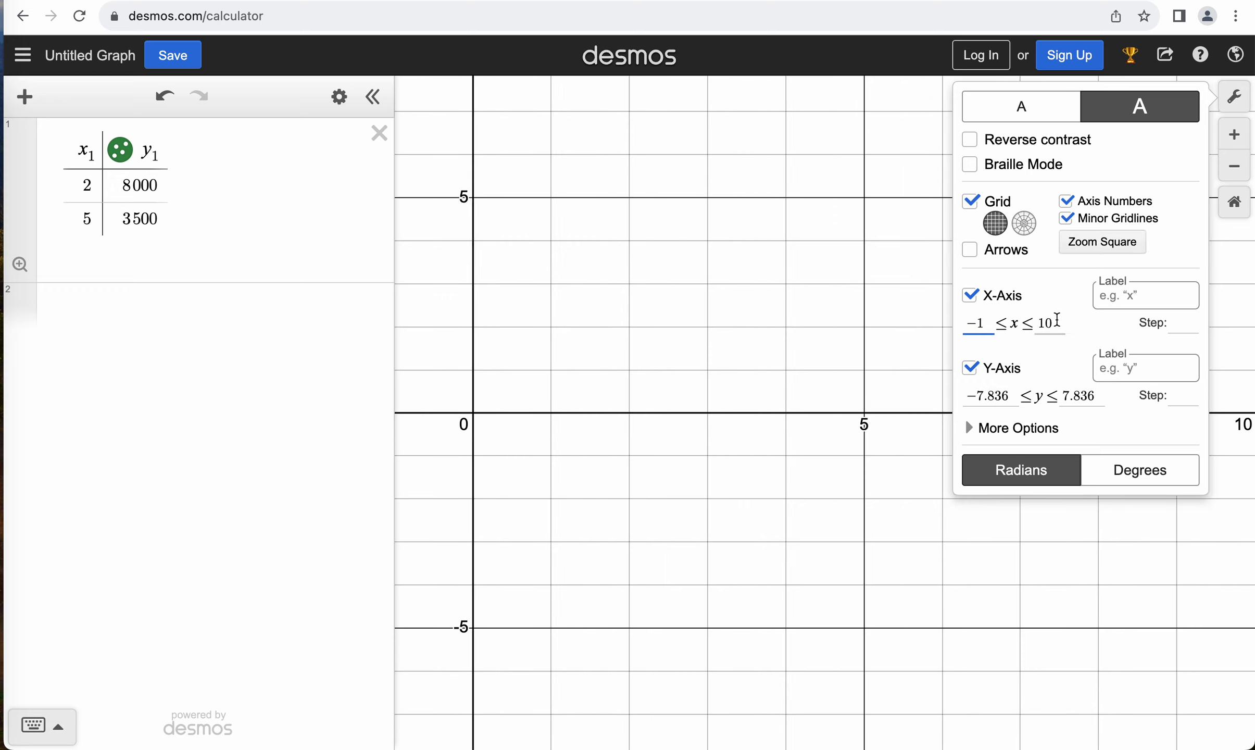
Step: Set the graph's y-axis range from -700 to 10000 and close the graph settings
left_click(1011, 397)
key("BackSpace")
key("BackSpace")
key("BackSpace")
key("BackSpace")
key("BackSpace")
type("00")
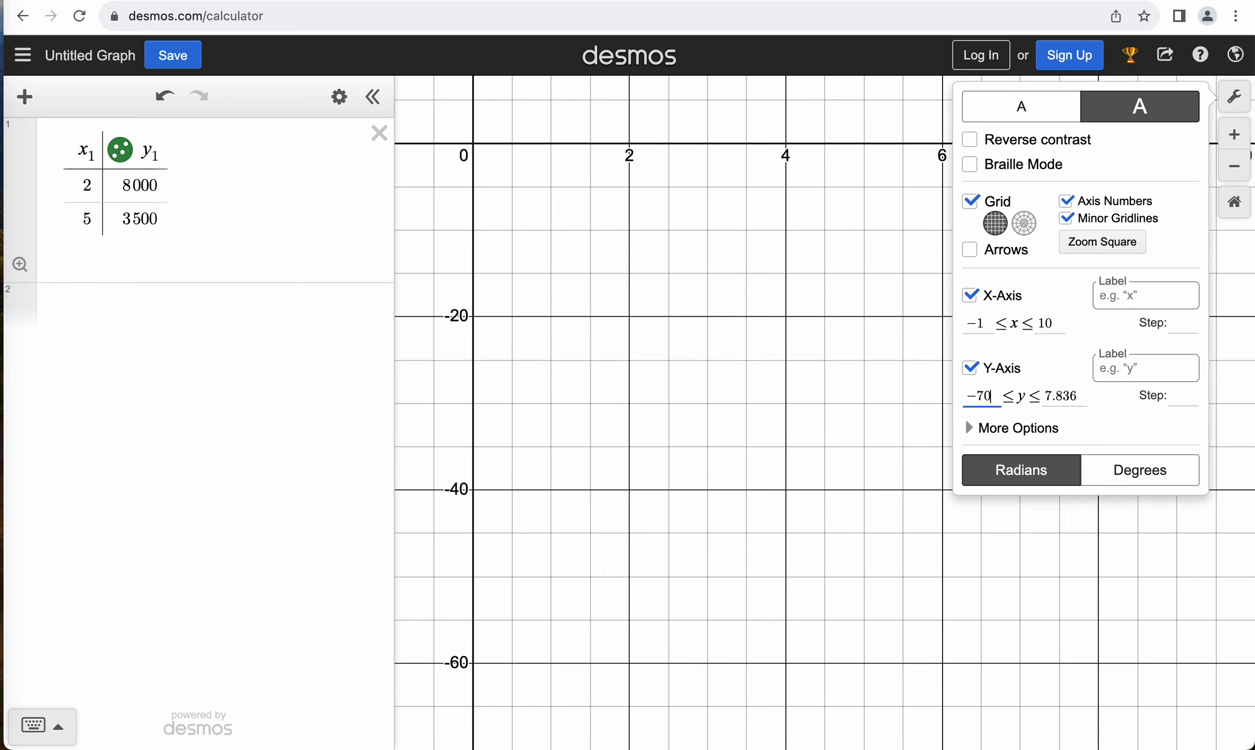
left_click(1085, 397)
key("BackSpace")
key("BackSpace")
key("BackSpace")
key("BackSpace")
type("10")
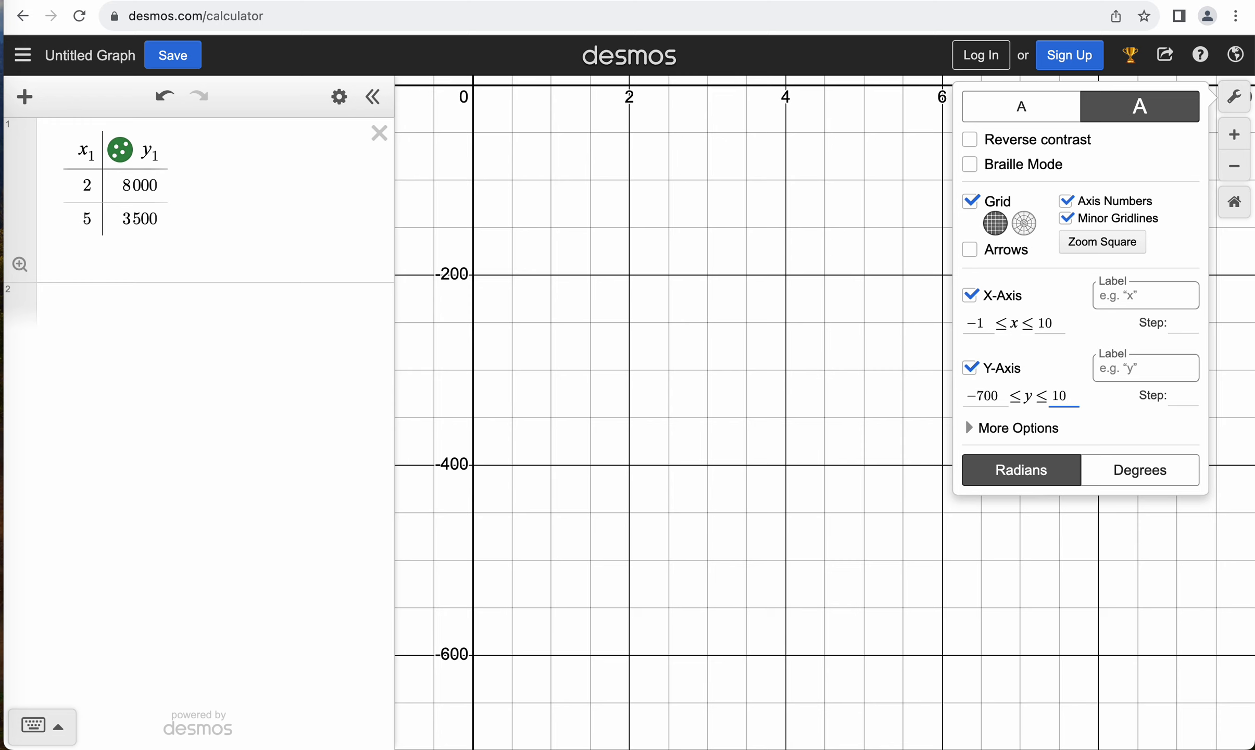
type("00")
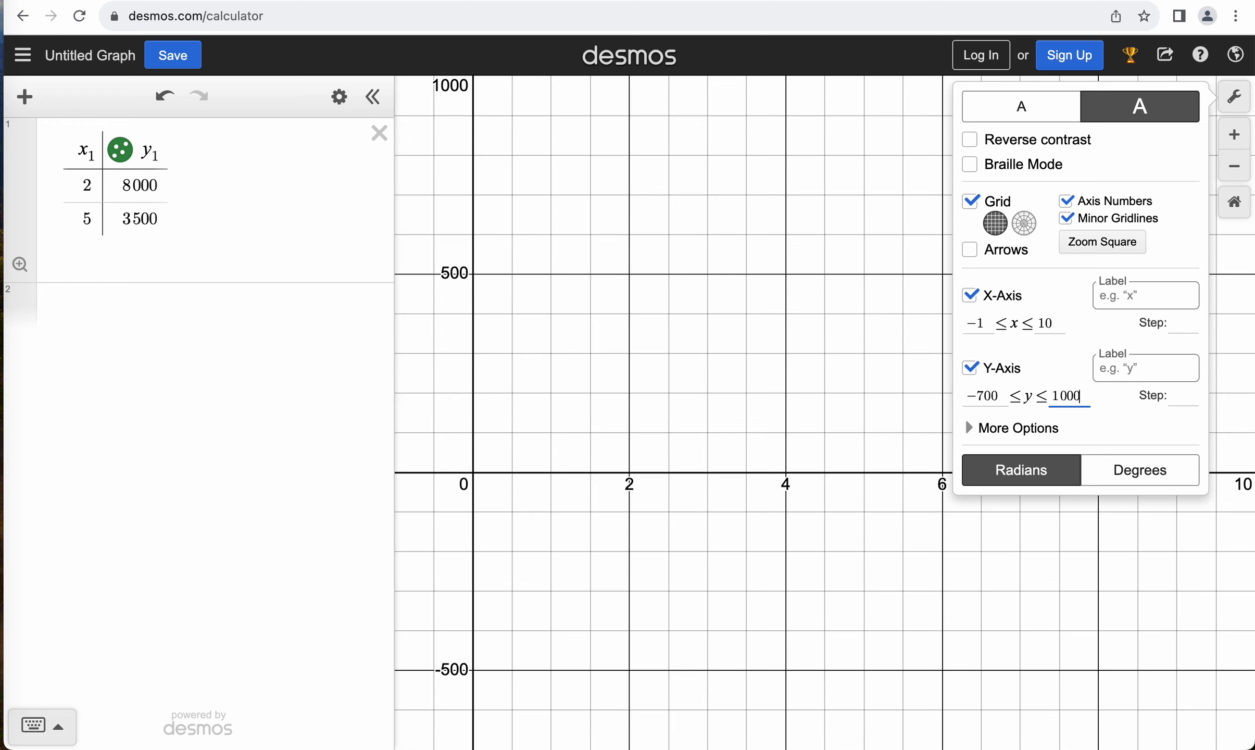
type("0")
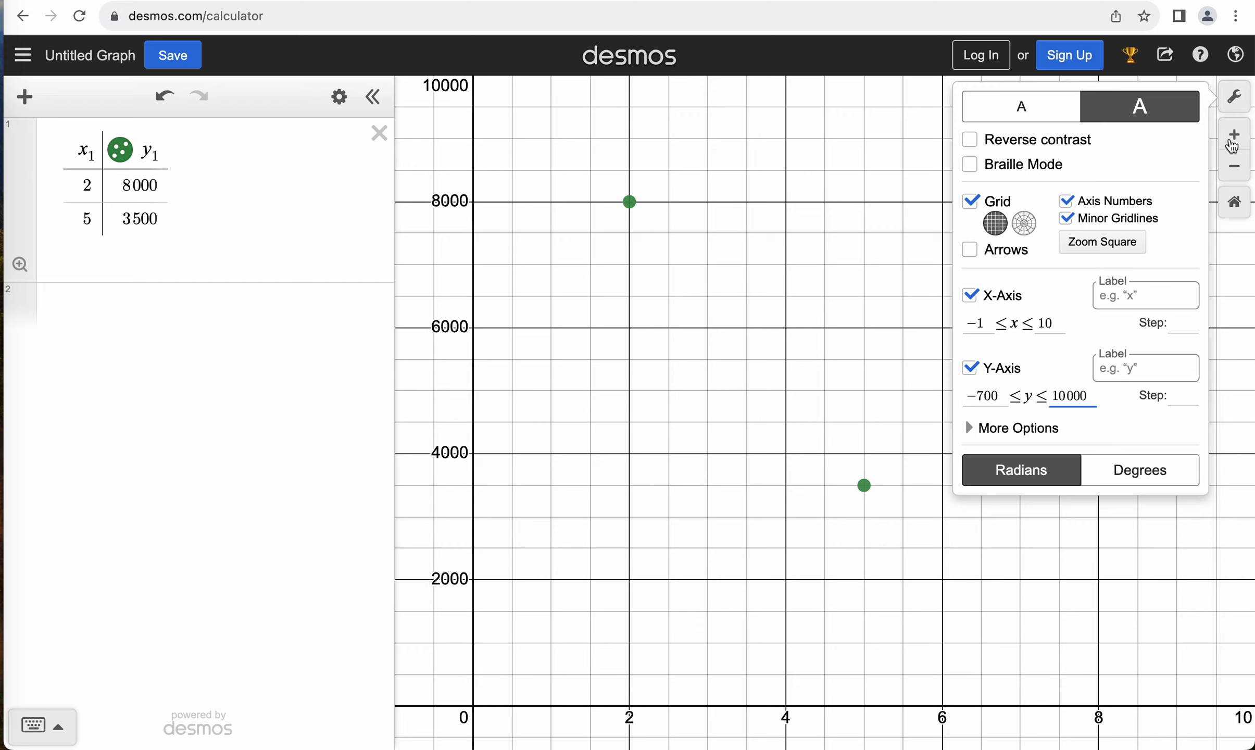
left_click(1234, 96)
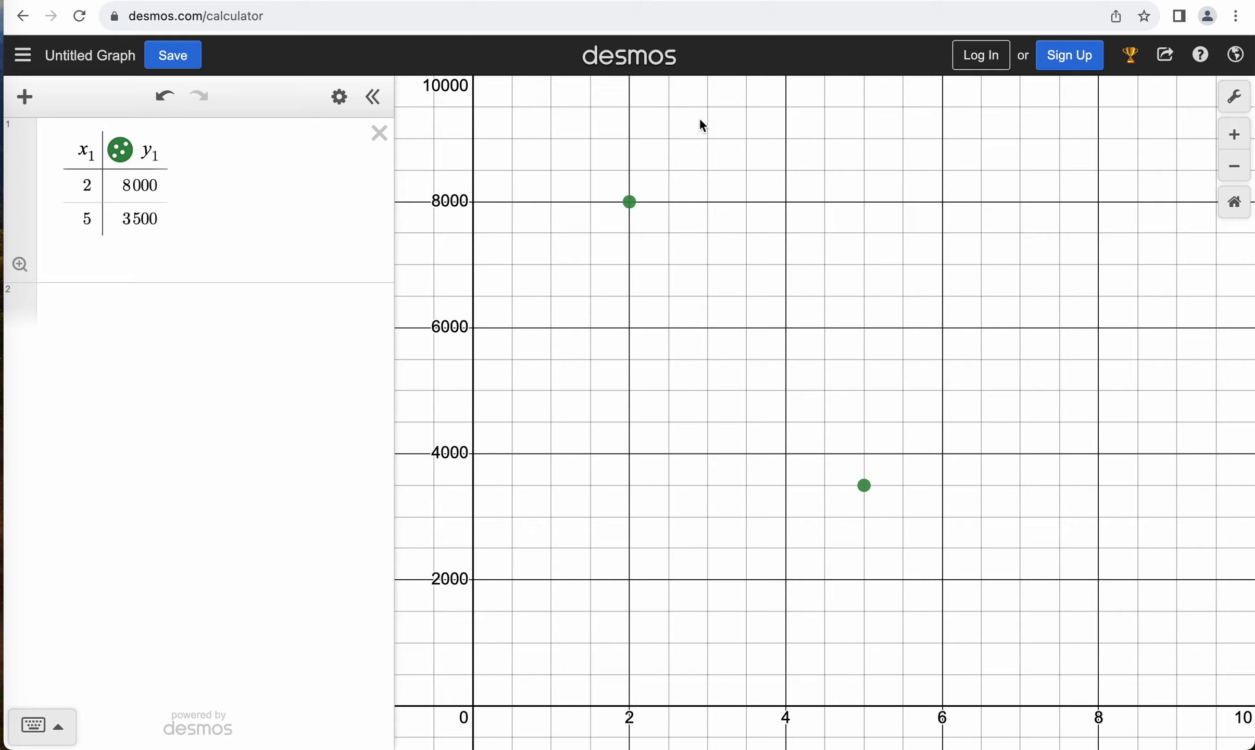
Step: Add the linear regression y1 ~ mx1 + b for the table data in the second expression line
left_click(118, 306)
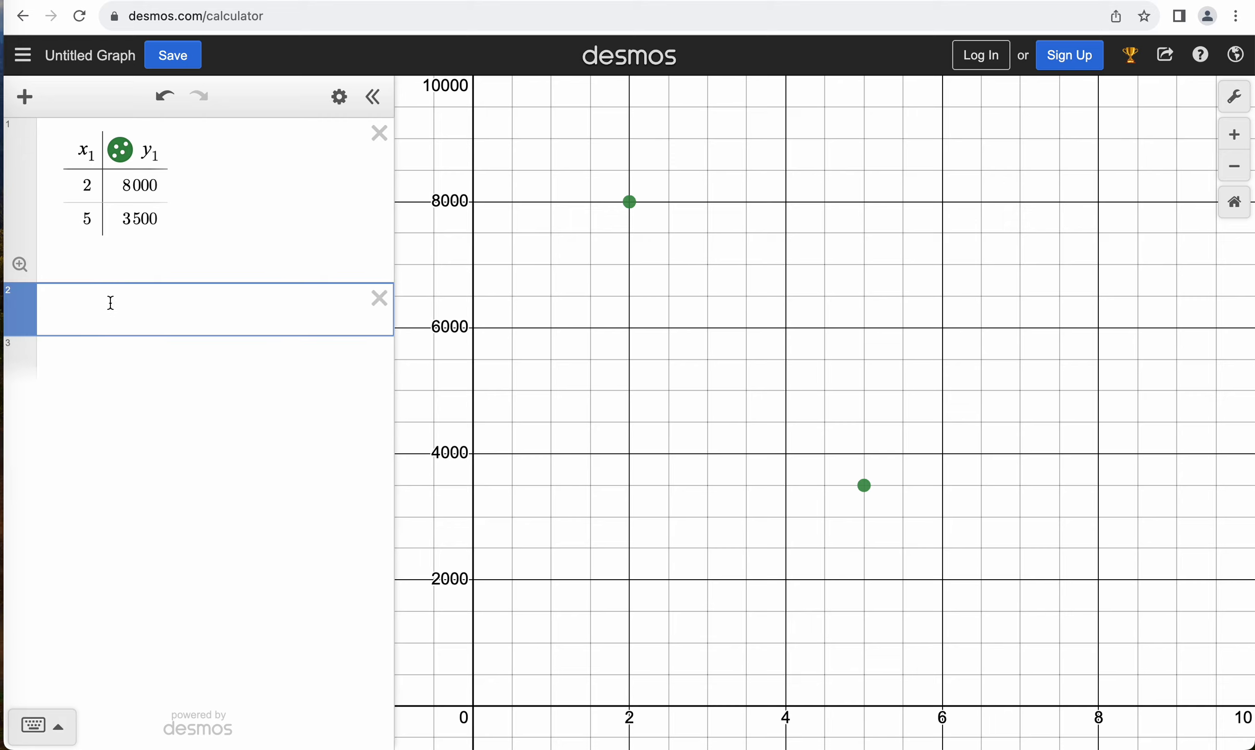
type("y1")
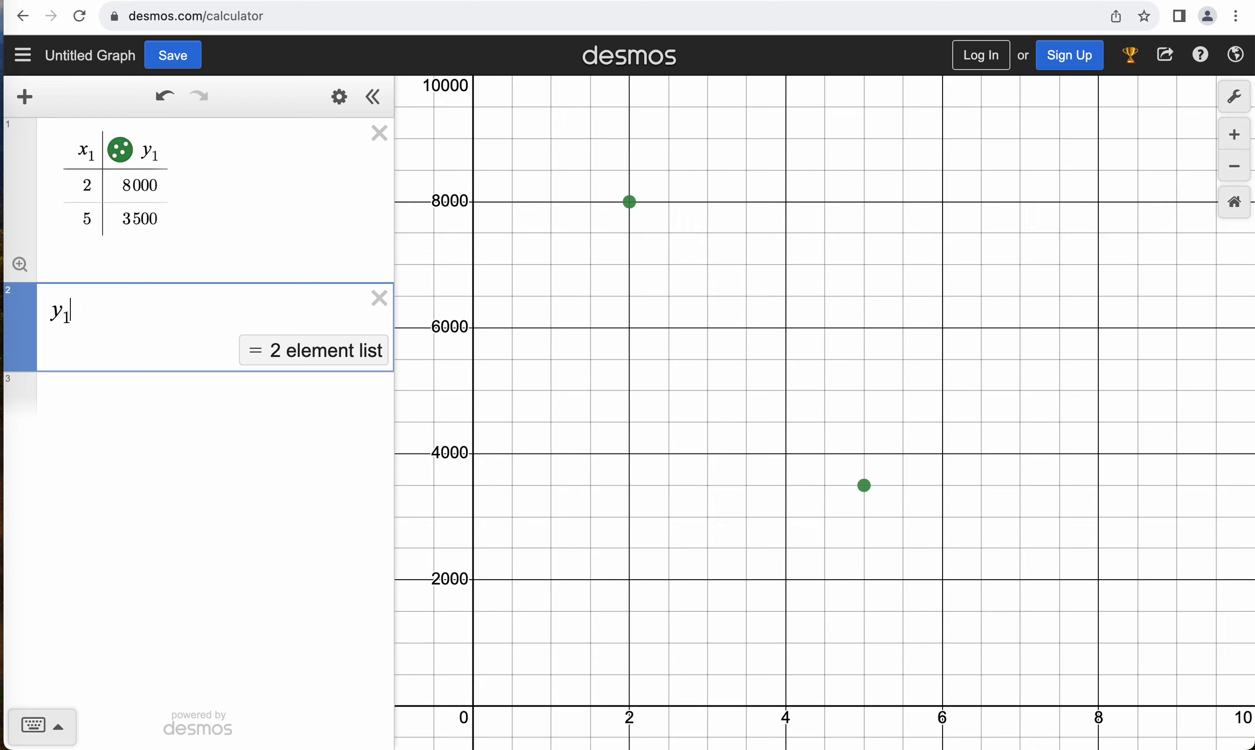
type("~")
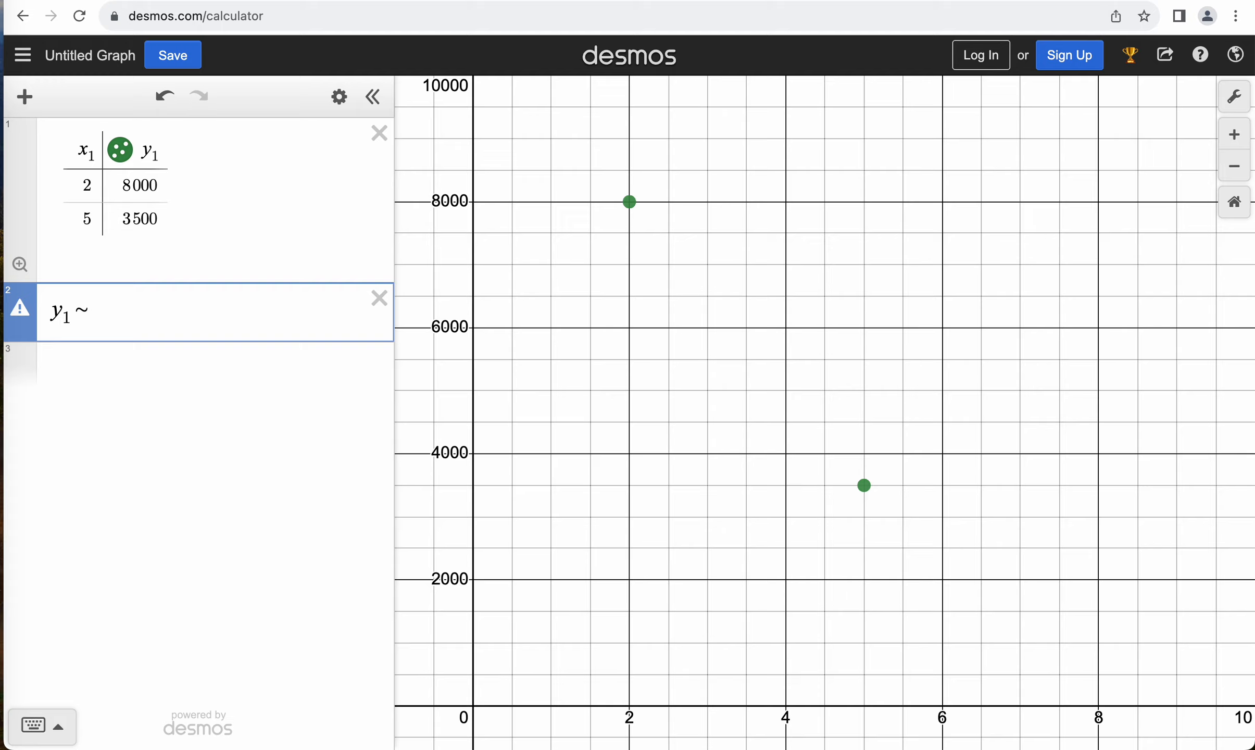
type("mx1 + b")
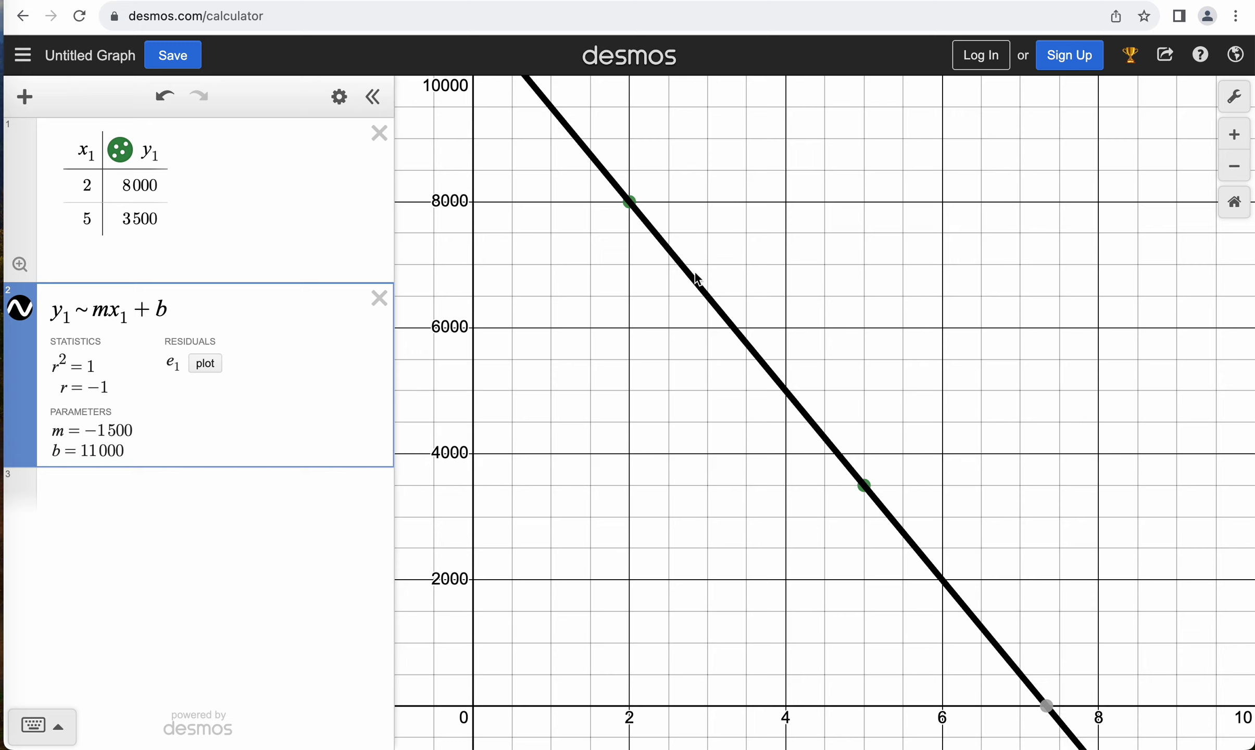
Step: Hide the regression line on the graph while keeping its expression
left_click(20, 311)
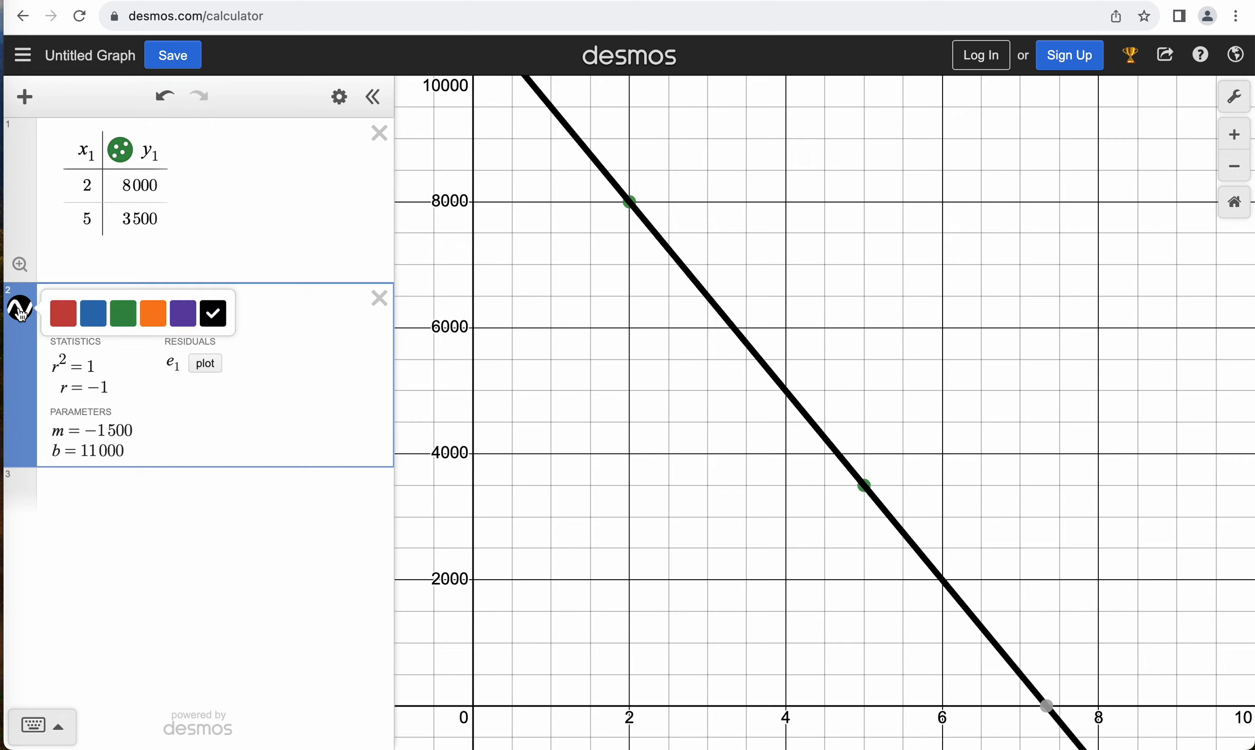
left_click(20, 311)
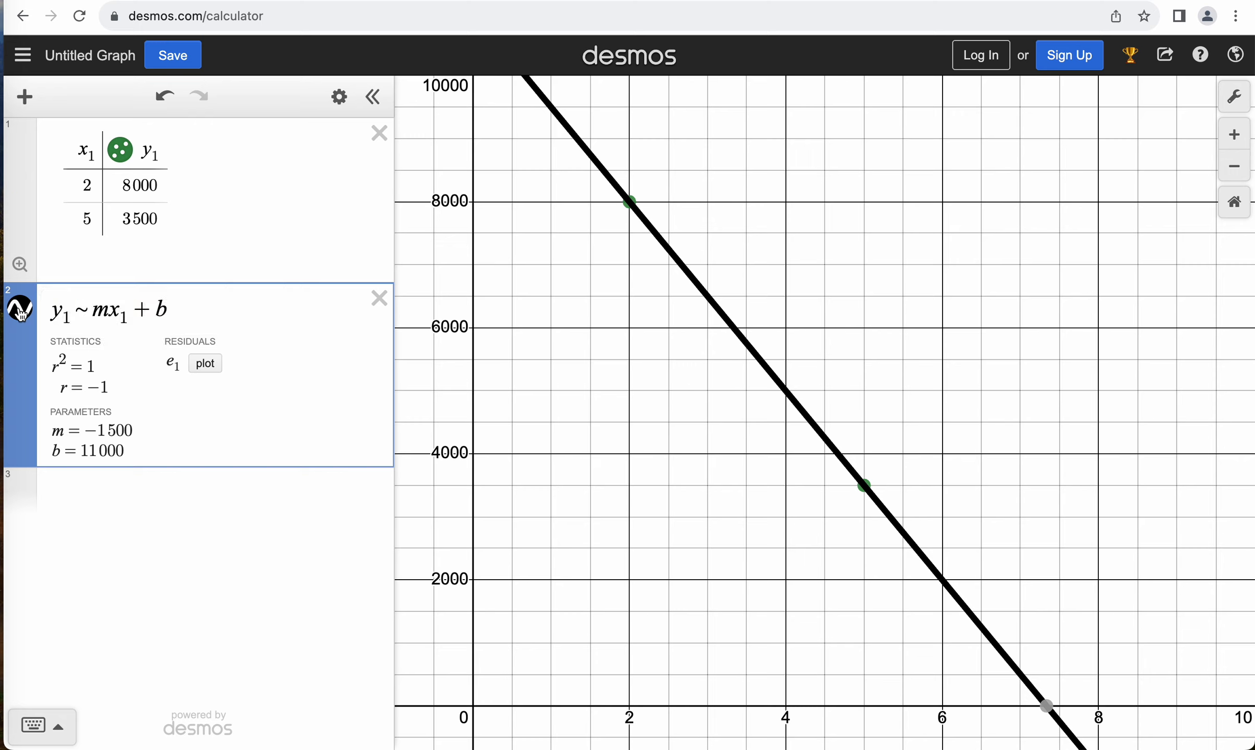
left_click(20, 312)
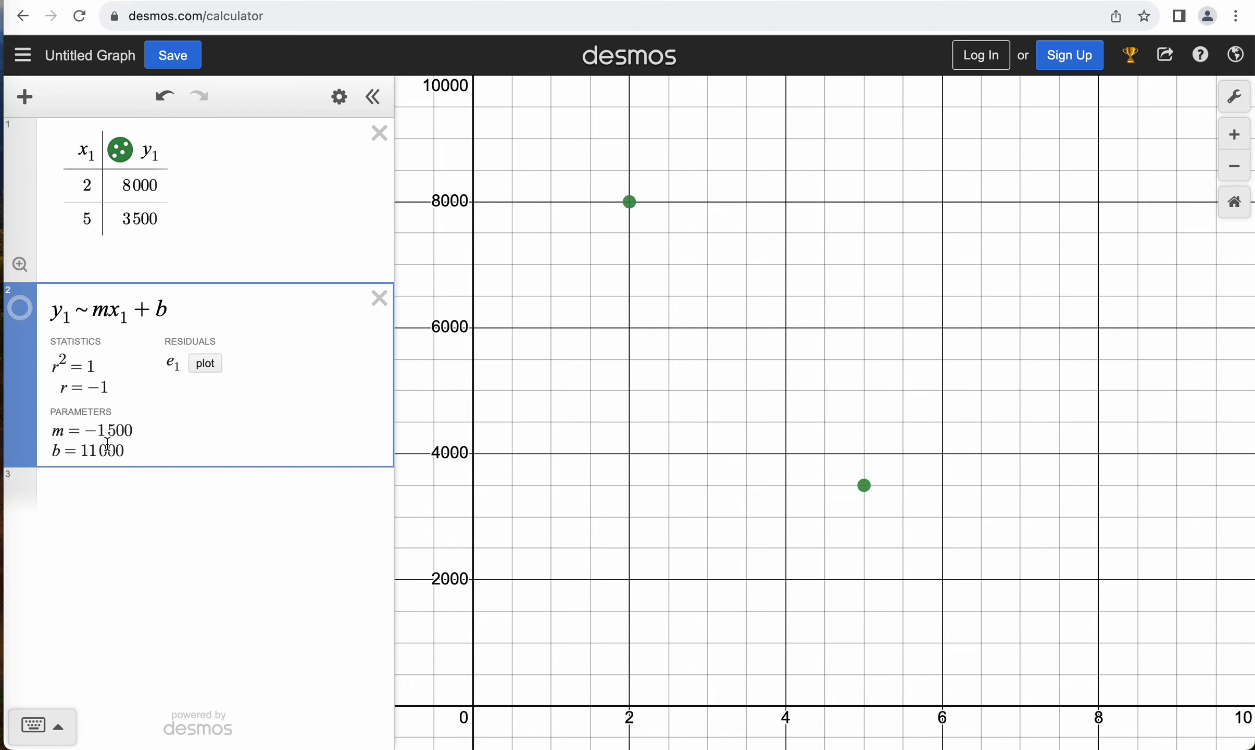
Step: Define the function f(x) = -1500x + 11000 in the third expression line
left_click(114, 490)
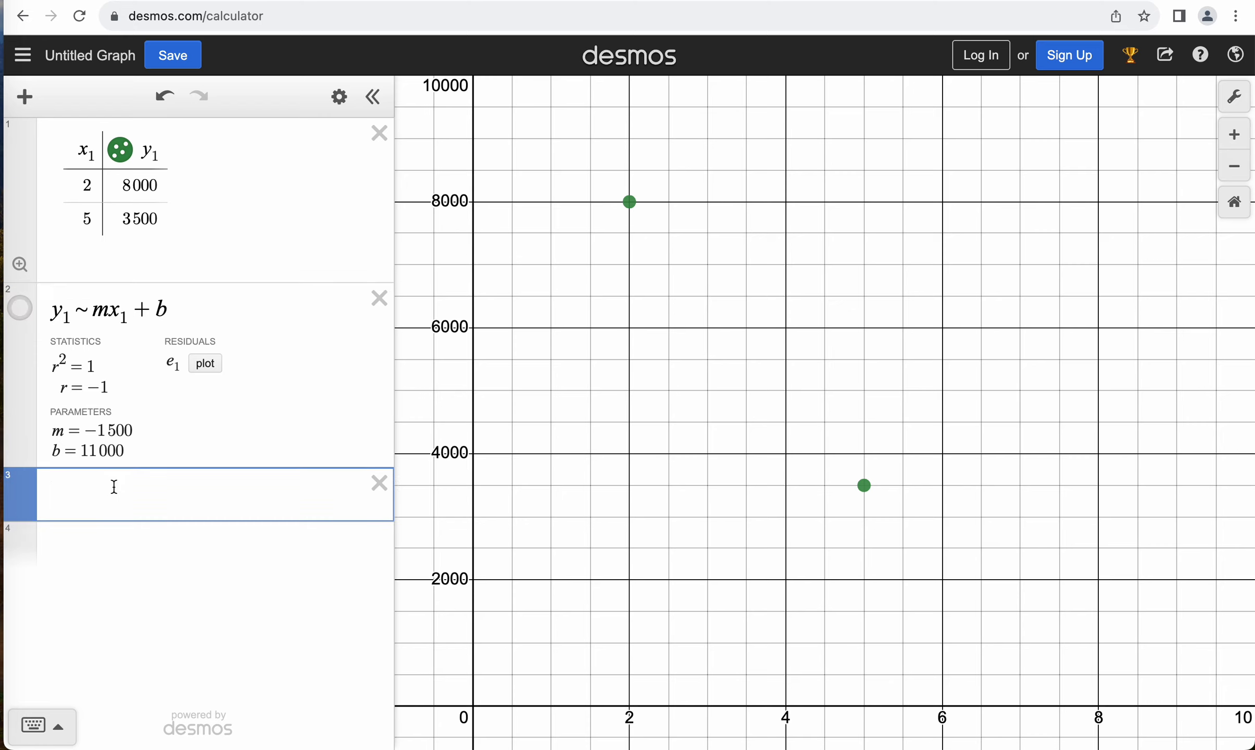
type("f(x)")
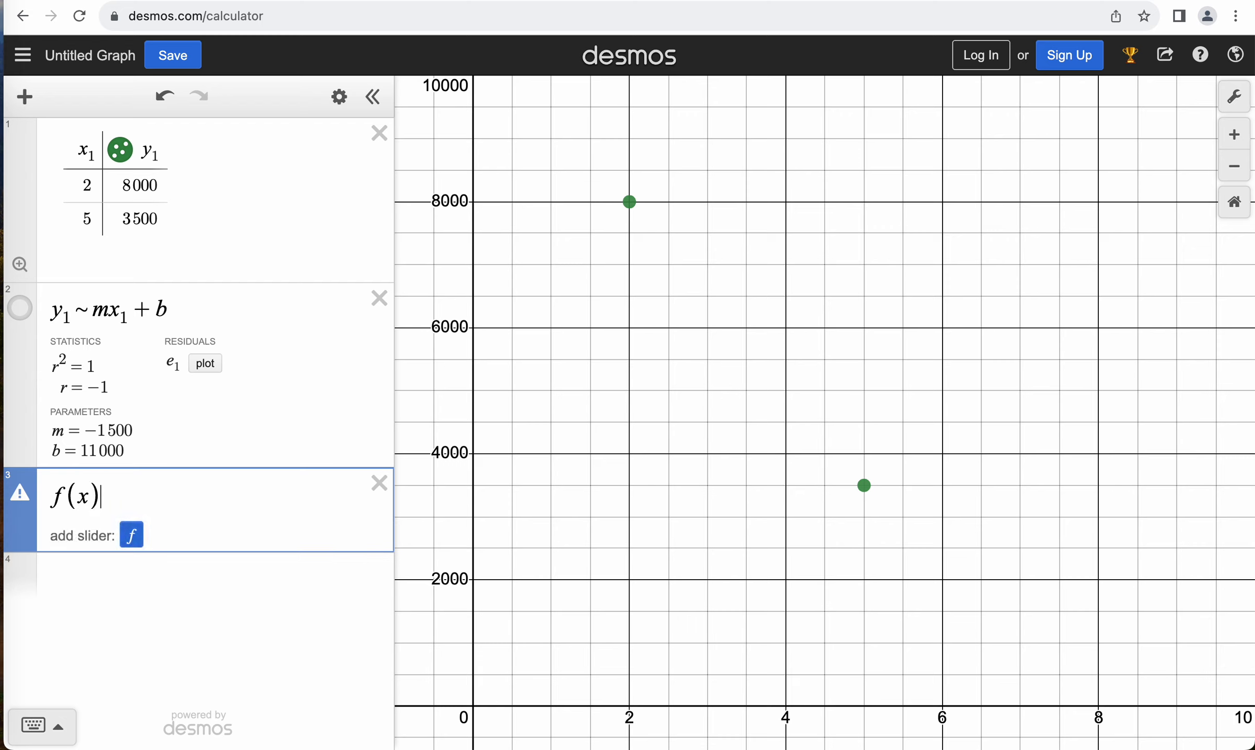
type("=")
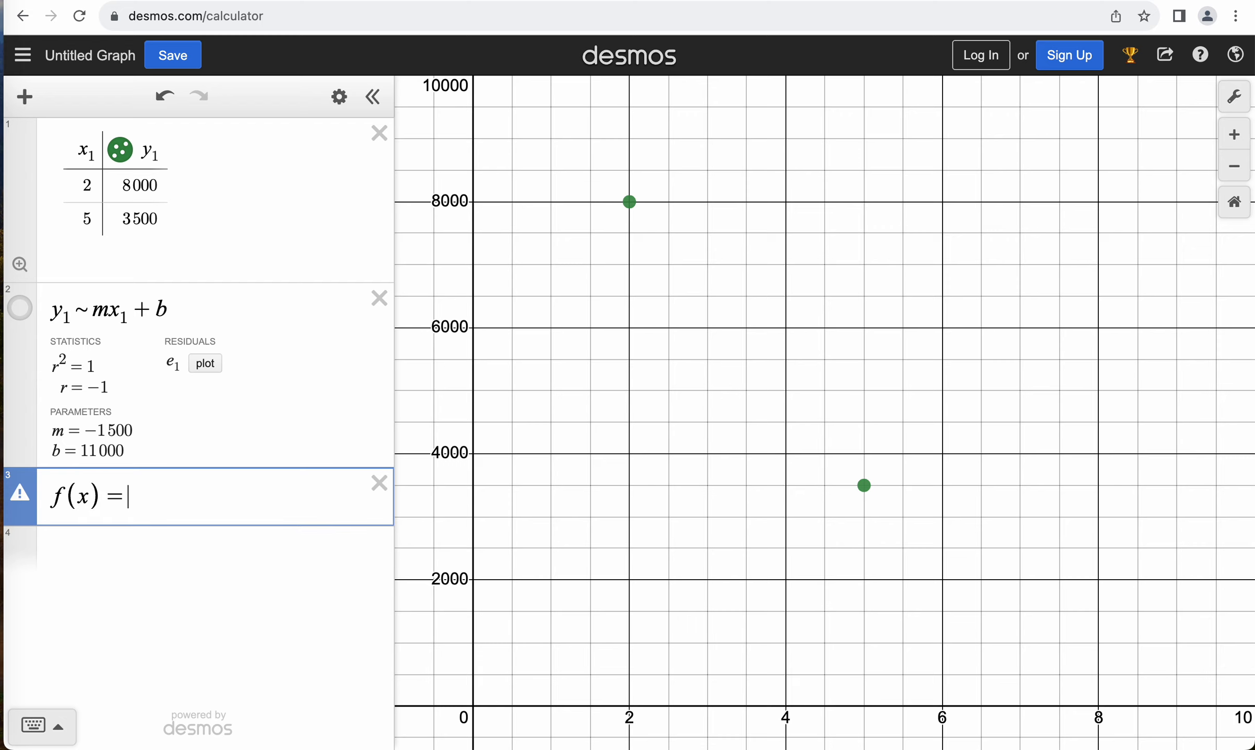
type("-1500")
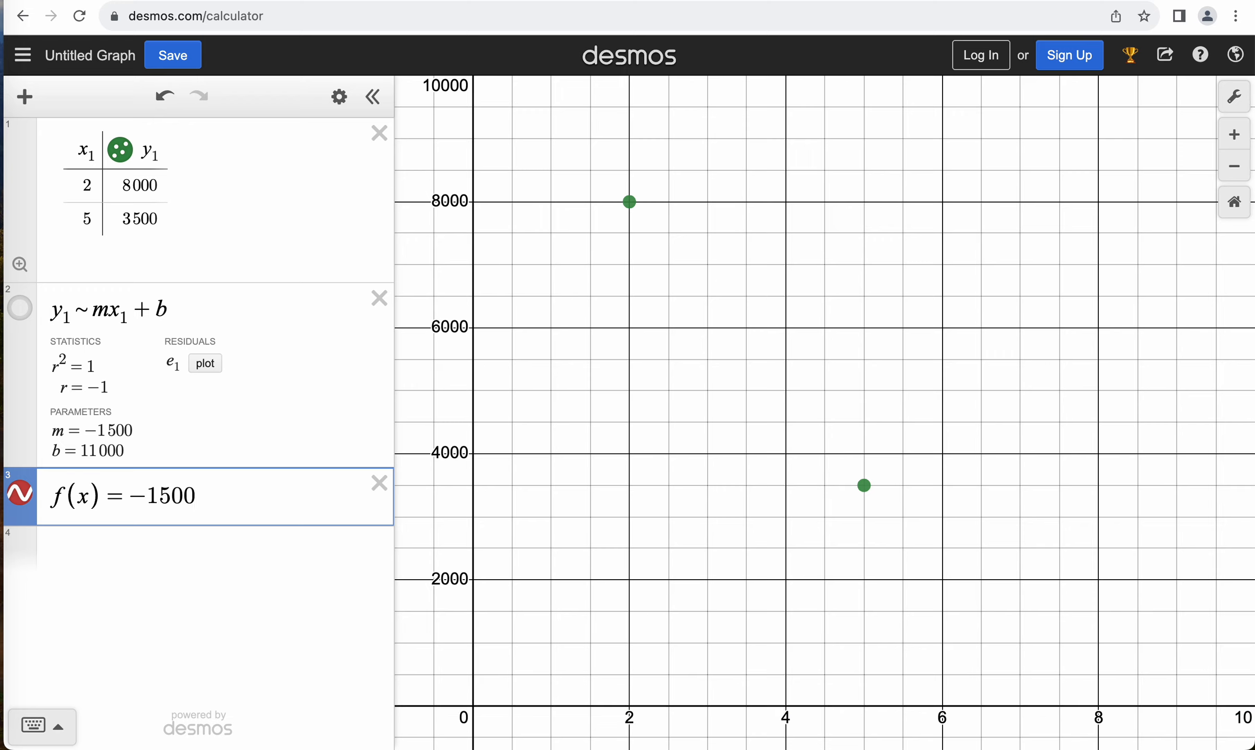
type("x")
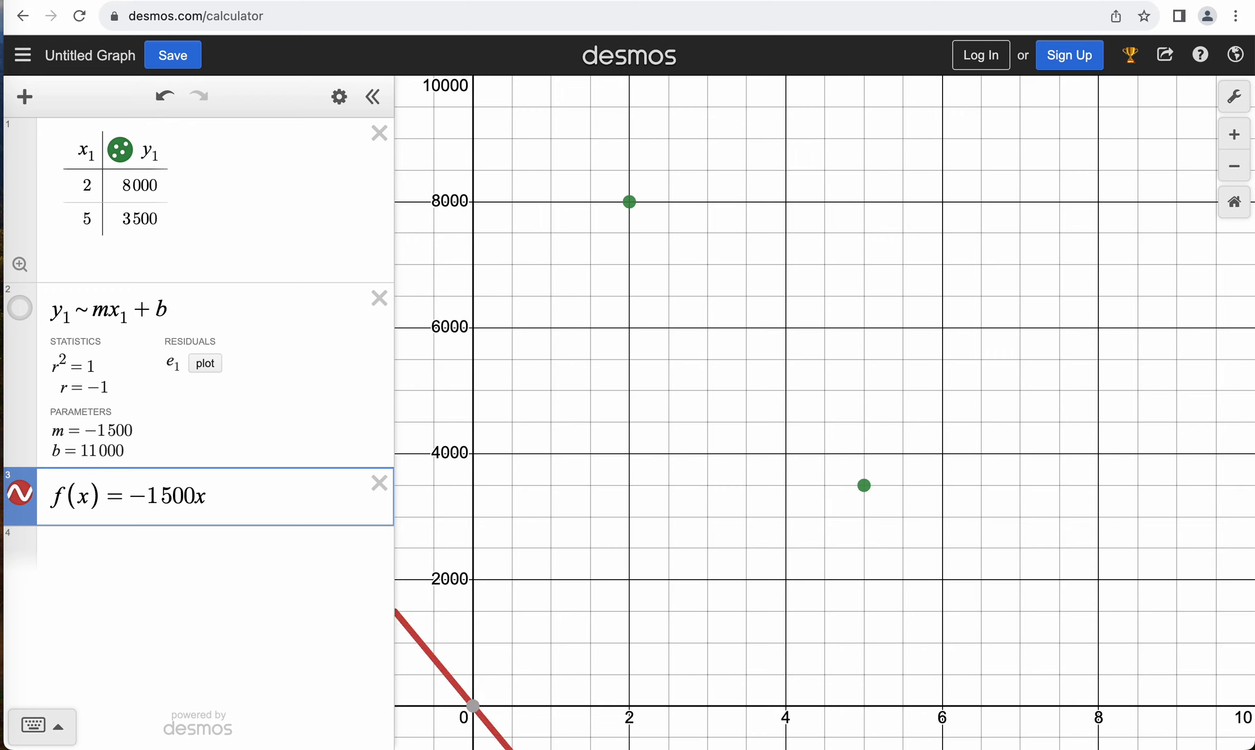
type("+110")
type("00")
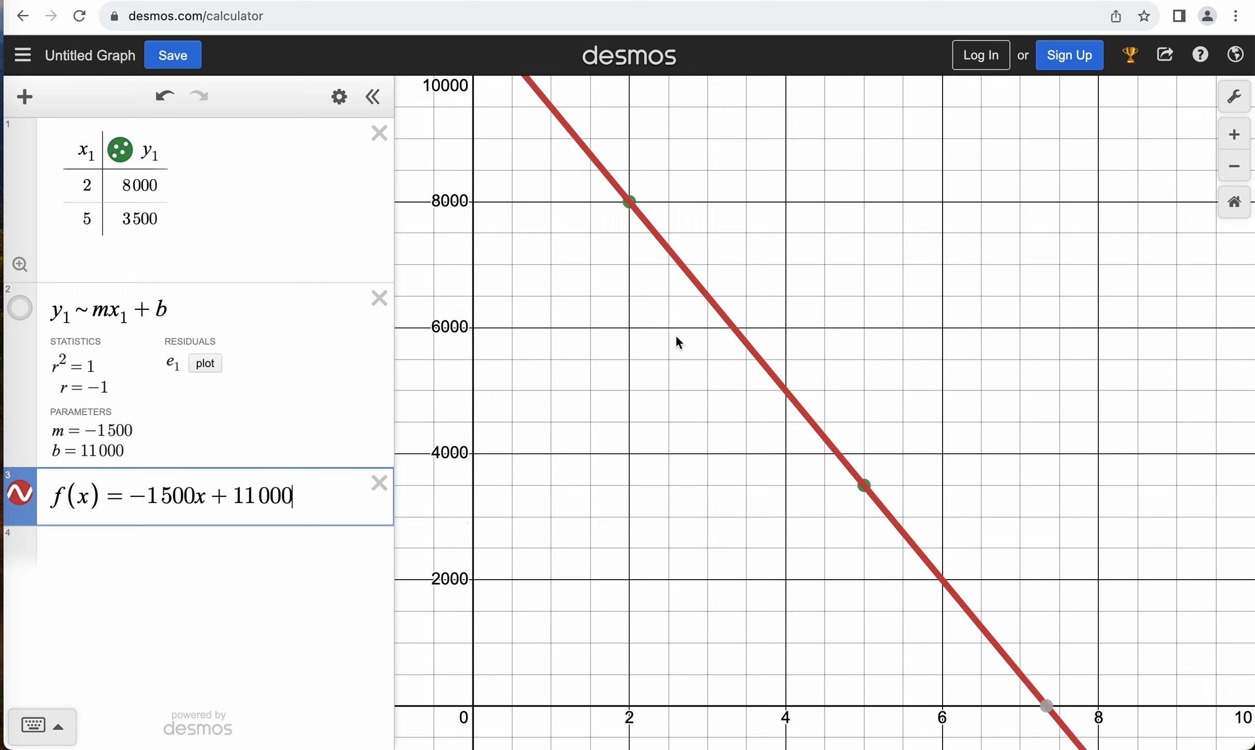
Step: Raise the upper limit of the graph's y-axis to 12000
left_click(1235, 98)
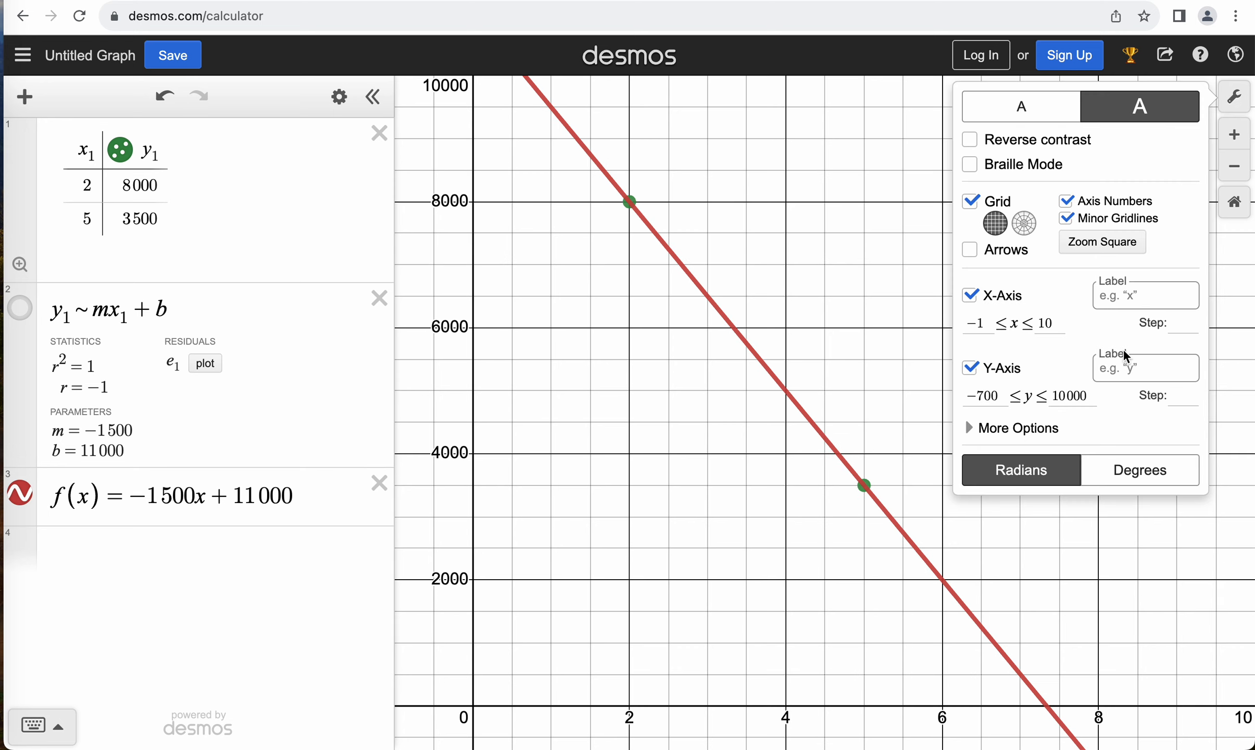
left_click(1094, 396)
left_click_drag(1094, 395, 1051, 396)
type("12000")
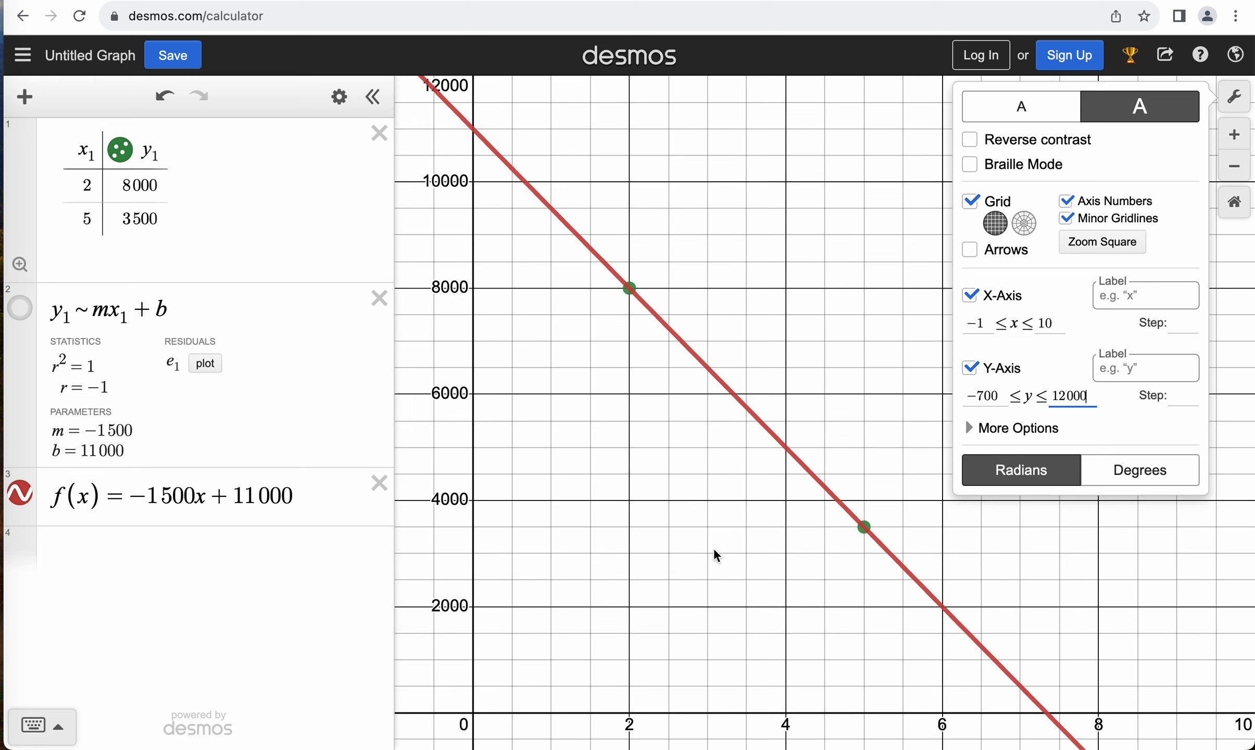
Step: Restrict the domain of f(x) by appending {0 ≤ x ≤ 7.4} to its expression
left_click(338, 494)
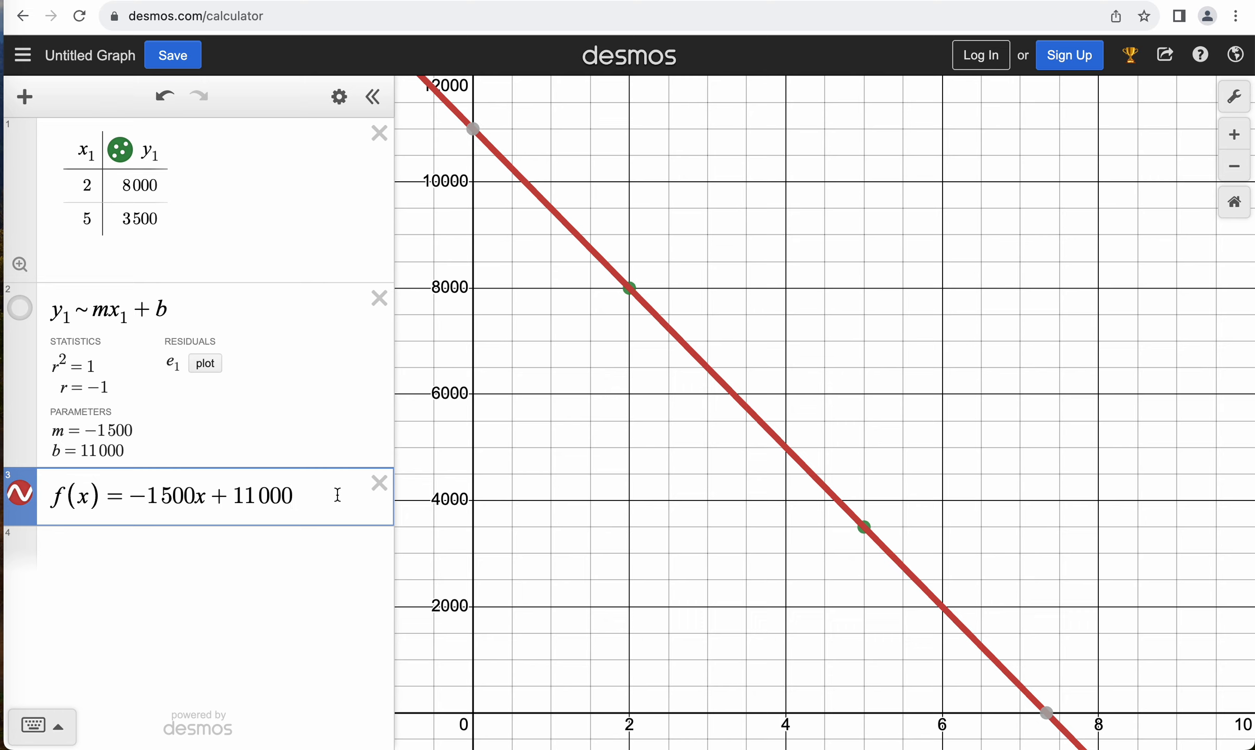
type("{0")
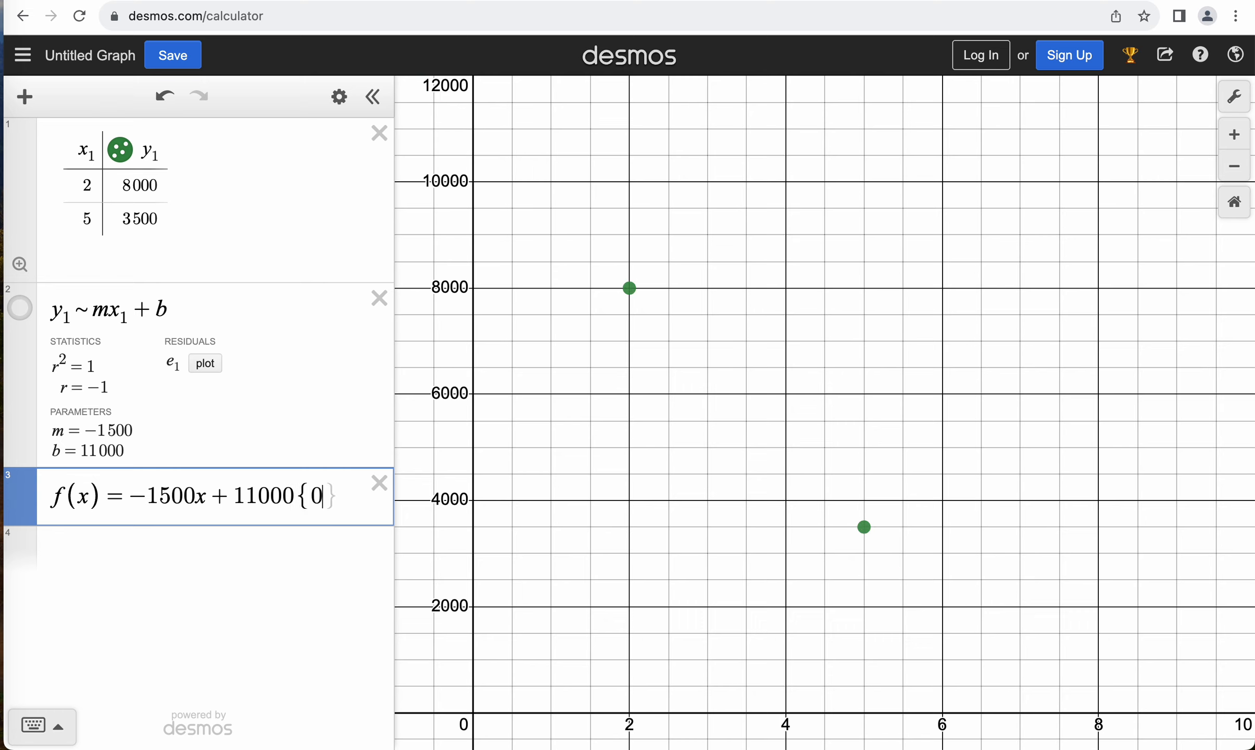
type("<=")
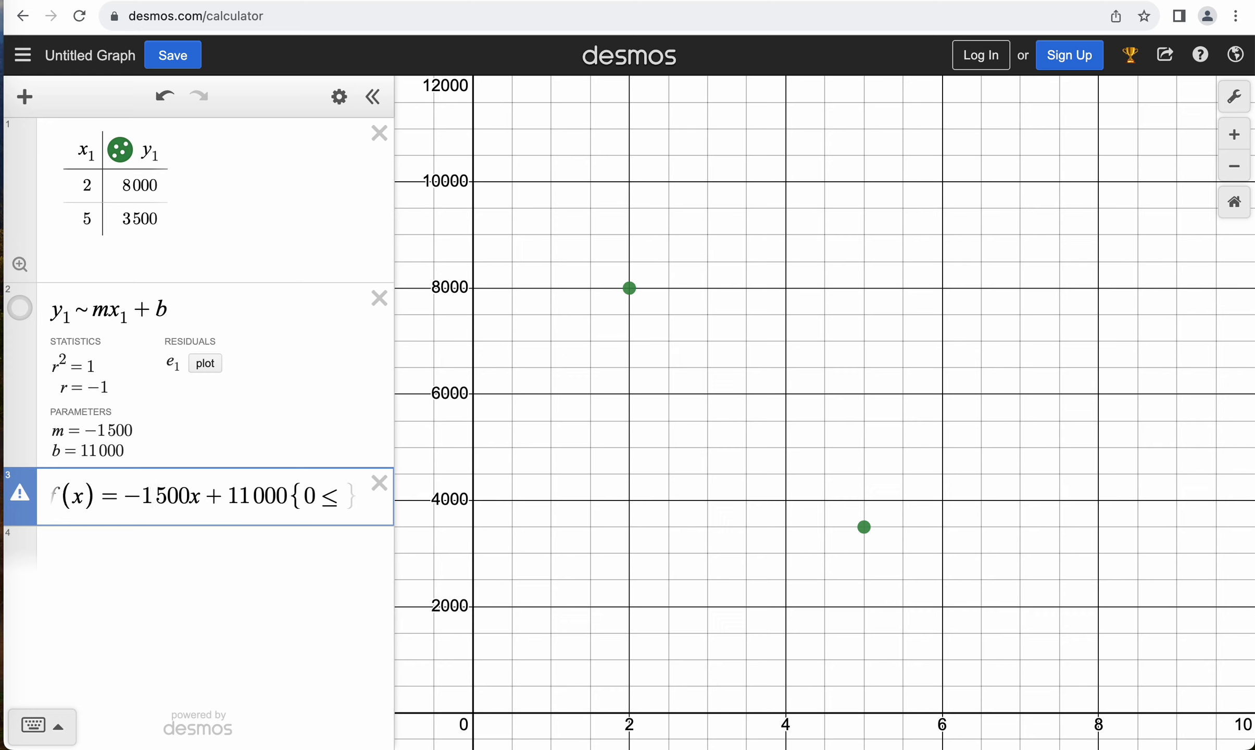
type("x")
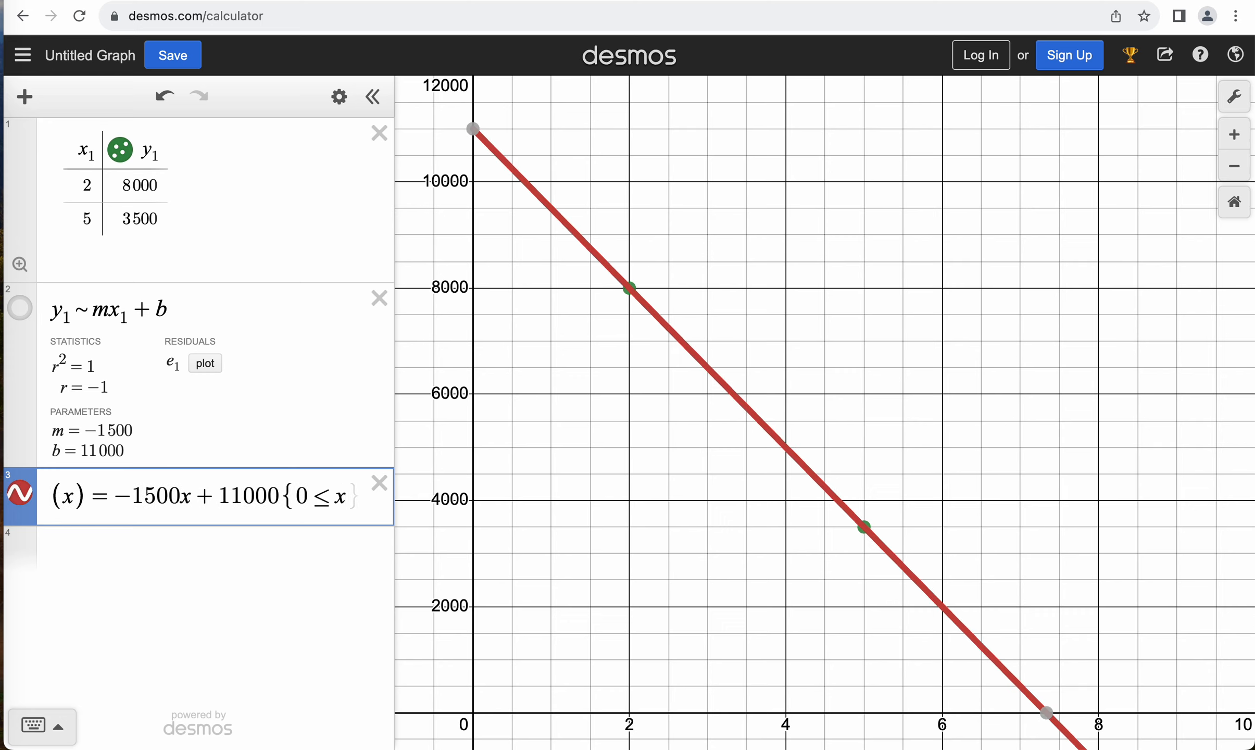
type("<")
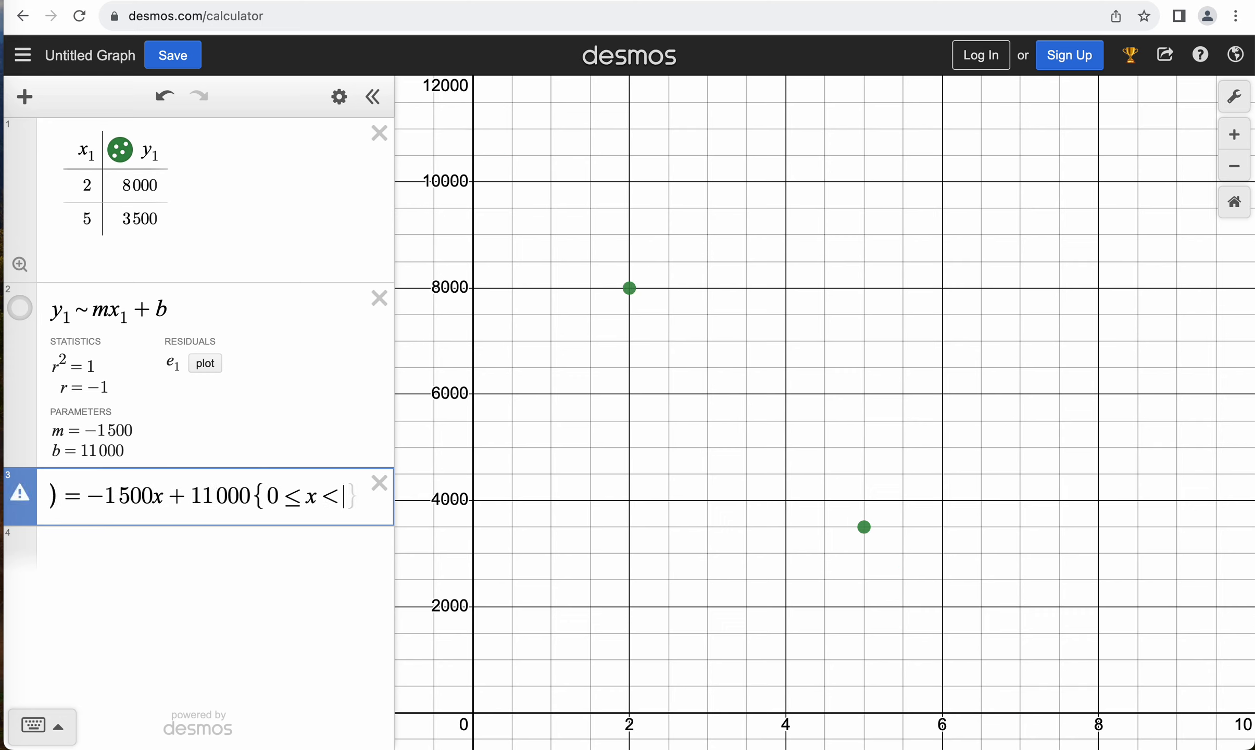
type("=")
type("7.")
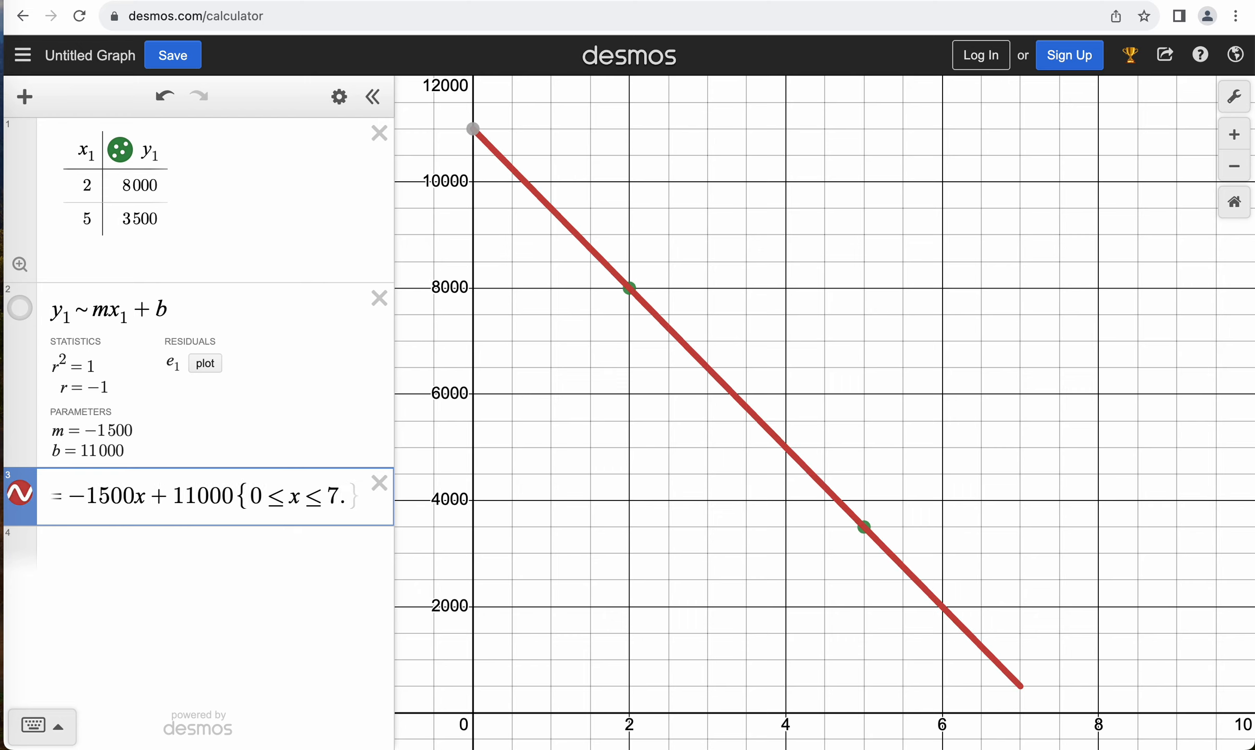
type("4")
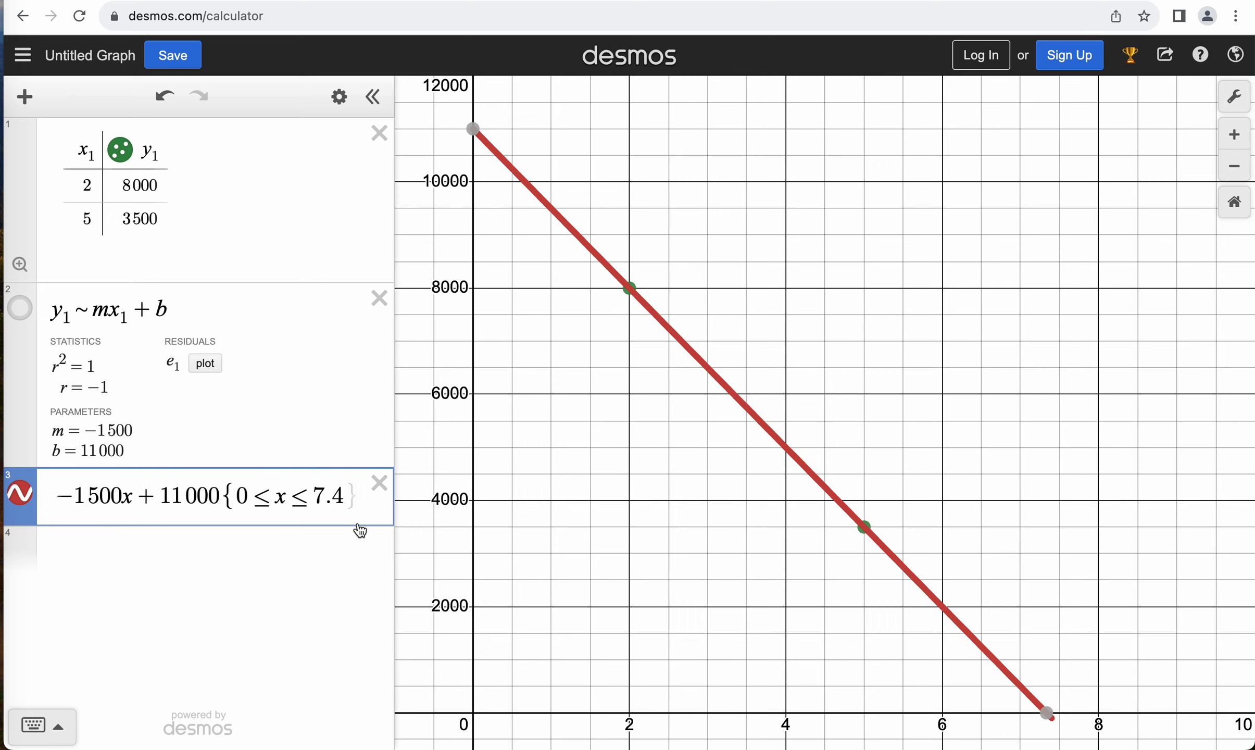
key("Right")
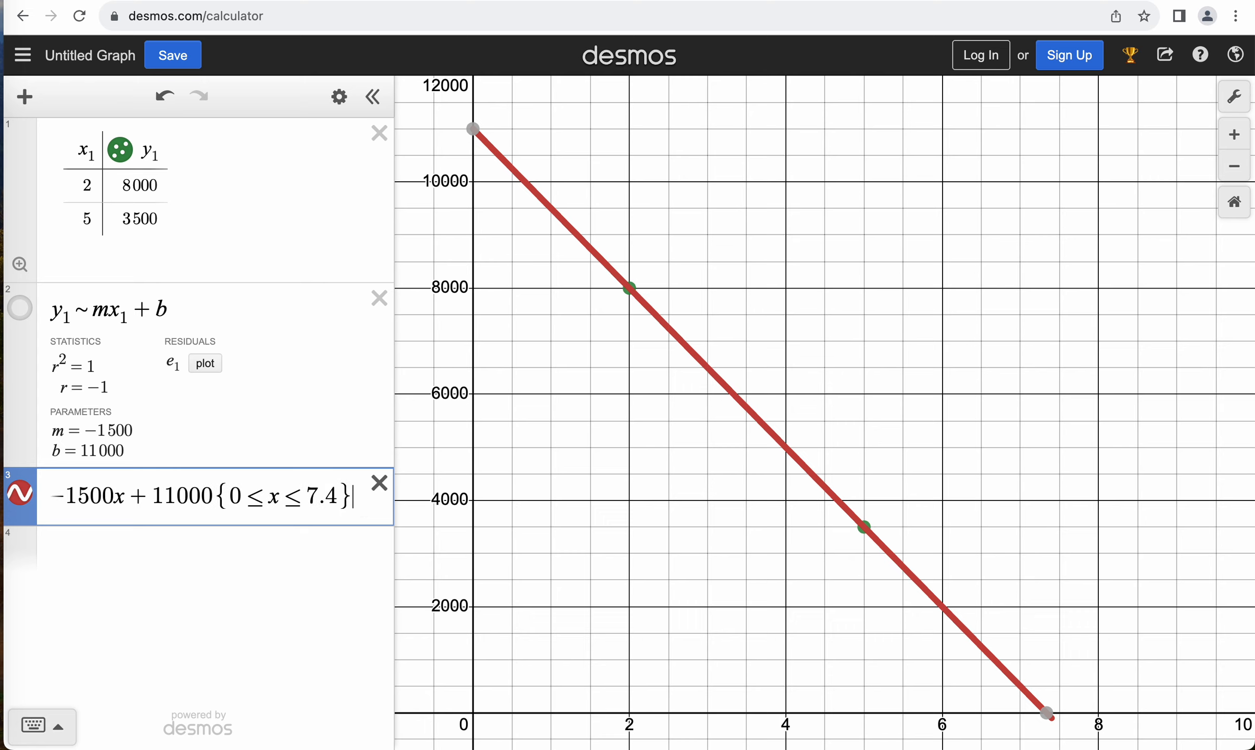